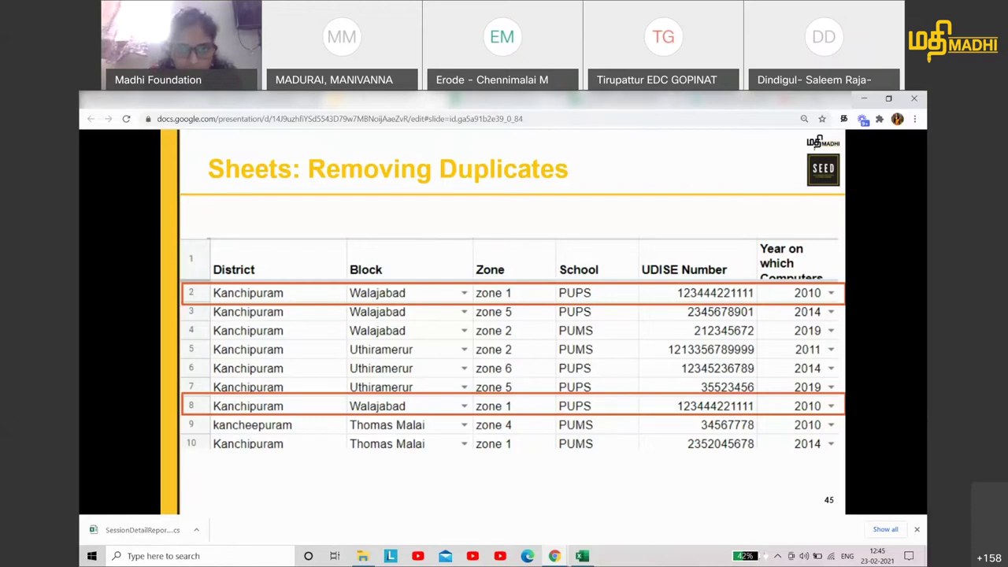
# - Switch from the Removing Duplicates slide to the CAL Centre data_Session3 spreadsheet tab
pyautogui.click(382, 99)
# - Open the data 1 sheet and widen the Block column
pyautogui.click(432, 503)
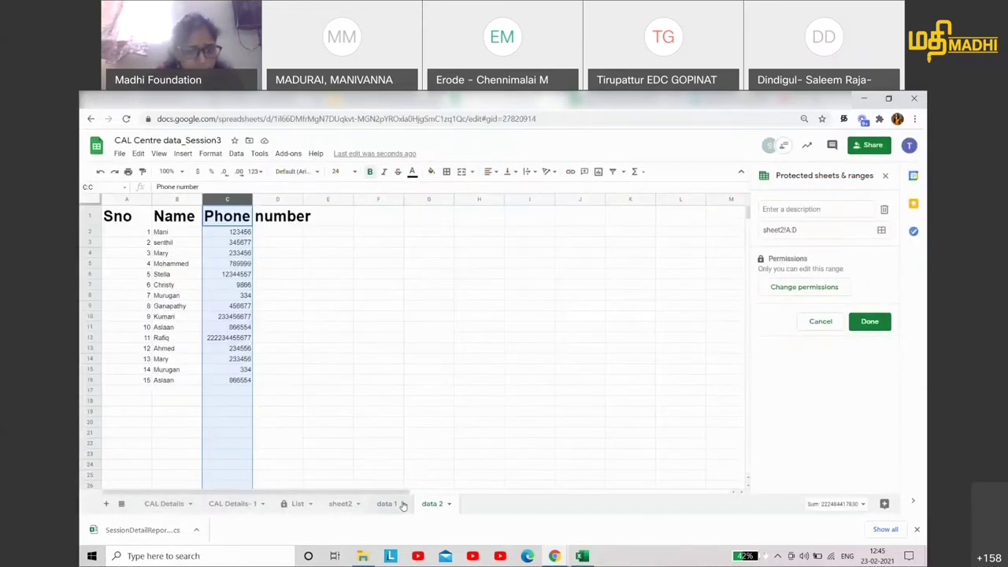
pyautogui.click(398, 506)
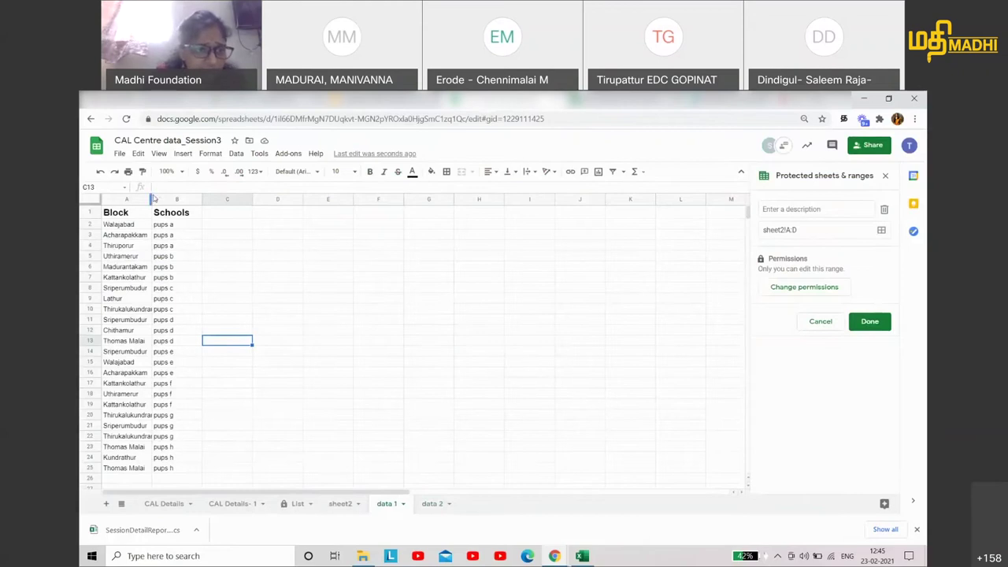
pyautogui.moveTo(151, 198); pyautogui.dragTo(272, 198)
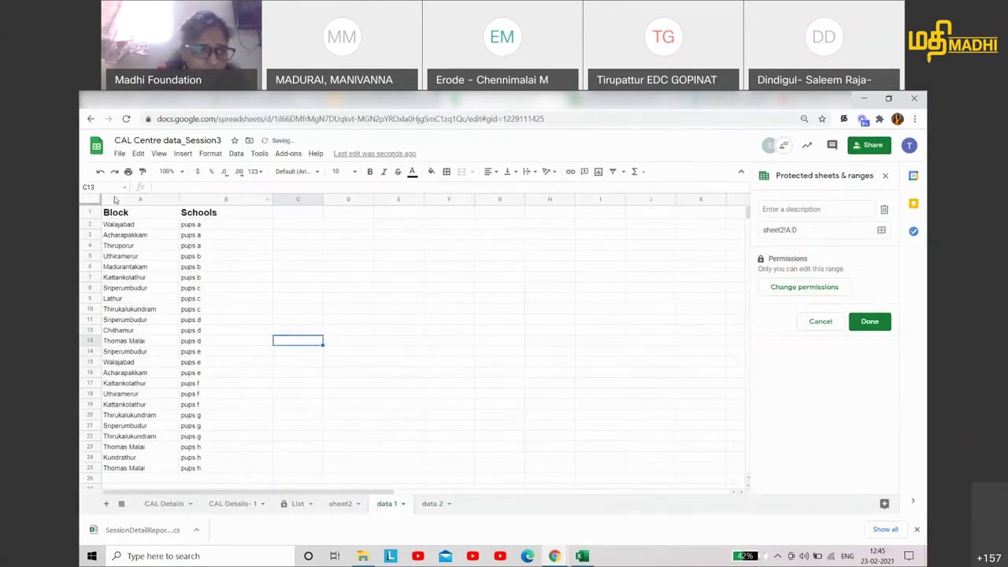
pyautogui.click(150, 228)
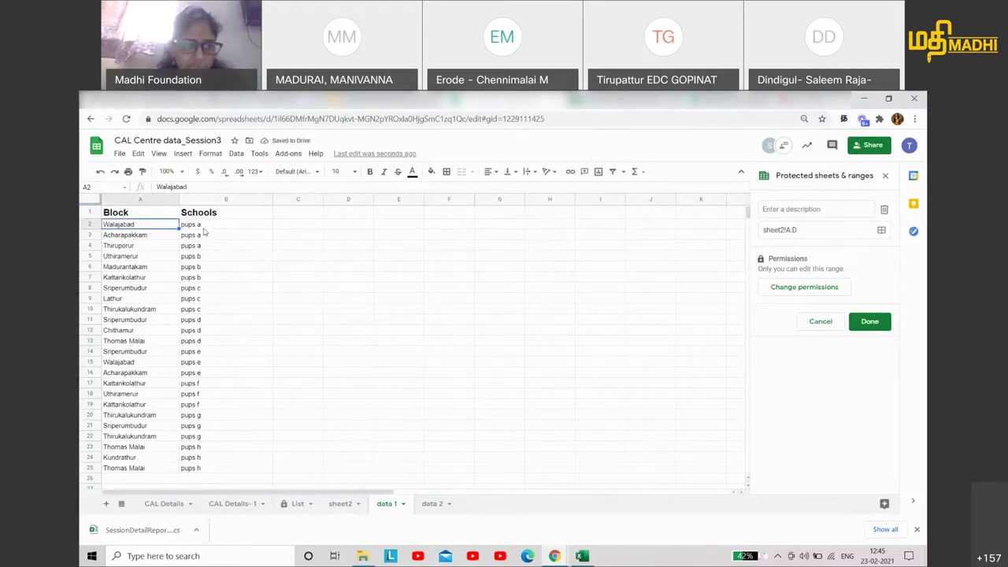
# - Sort the whole sheet A to Z by Block, treating row 1 as a header
pyautogui.click(90, 198)
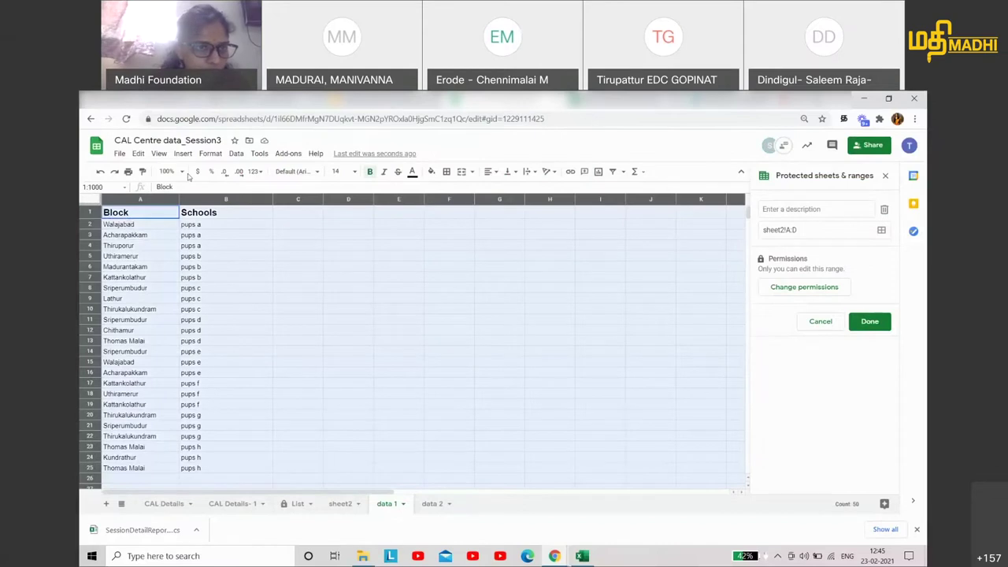
pyautogui.click(236, 154)
pyautogui.click(256, 208)
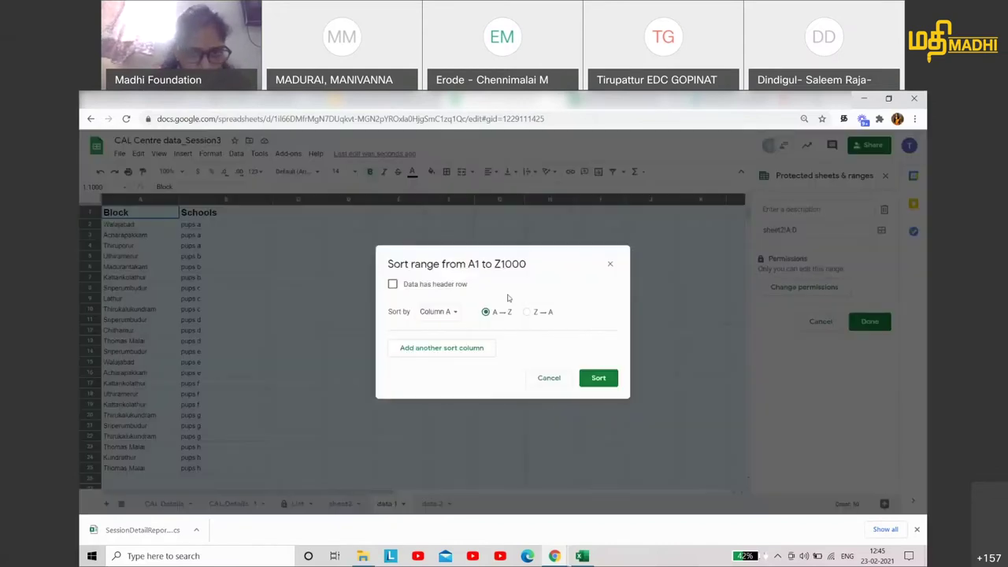
pyautogui.click(392, 284)
pyautogui.click(437, 311)
pyautogui.click(453, 312)
pyautogui.click(597, 378)
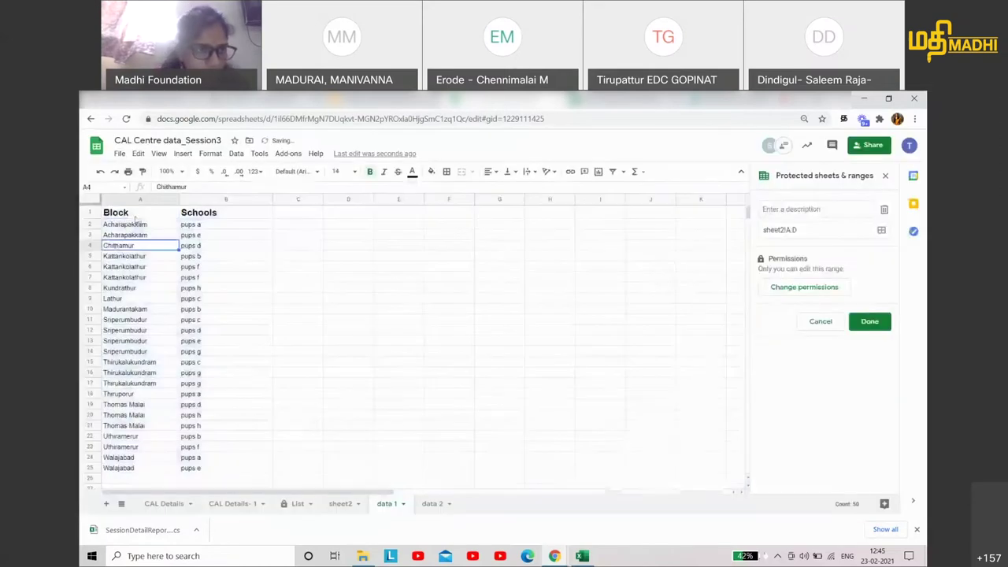
# - Check the sorted Block column down to Walajabad in A25
pyautogui.click(135, 279)
pyautogui.click(135, 330)
pyautogui.click(137, 447)
pyautogui.click(164, 468)
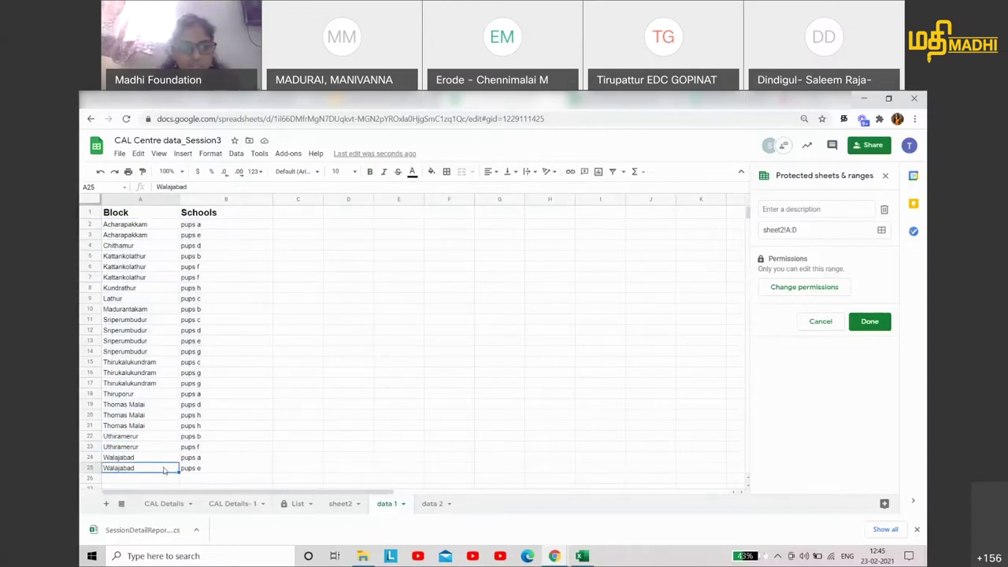
pyautogui.click(90, 383)
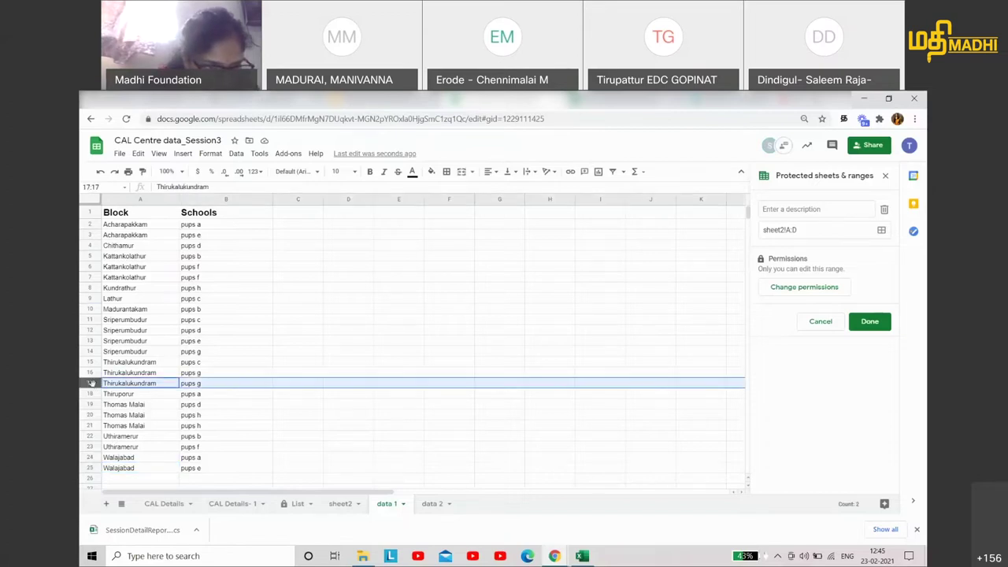
pyautogui.click(131, 384)
pyautogui.click(196, 384)
pyautogui.click(205, 371)
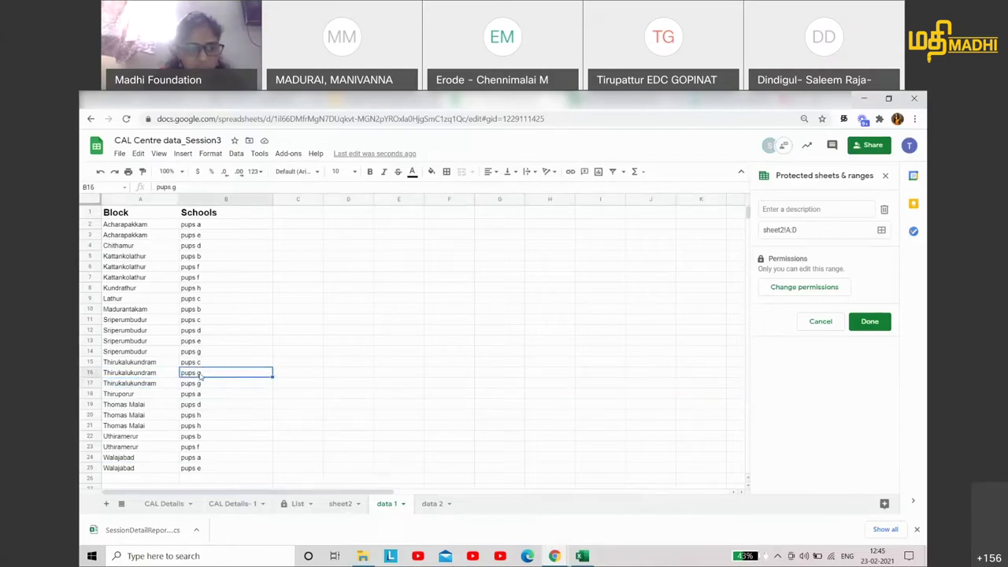
pyautogui.keyDown('shift'); pyautogui.click(201, 385); pyautogui.keyUp('shift')
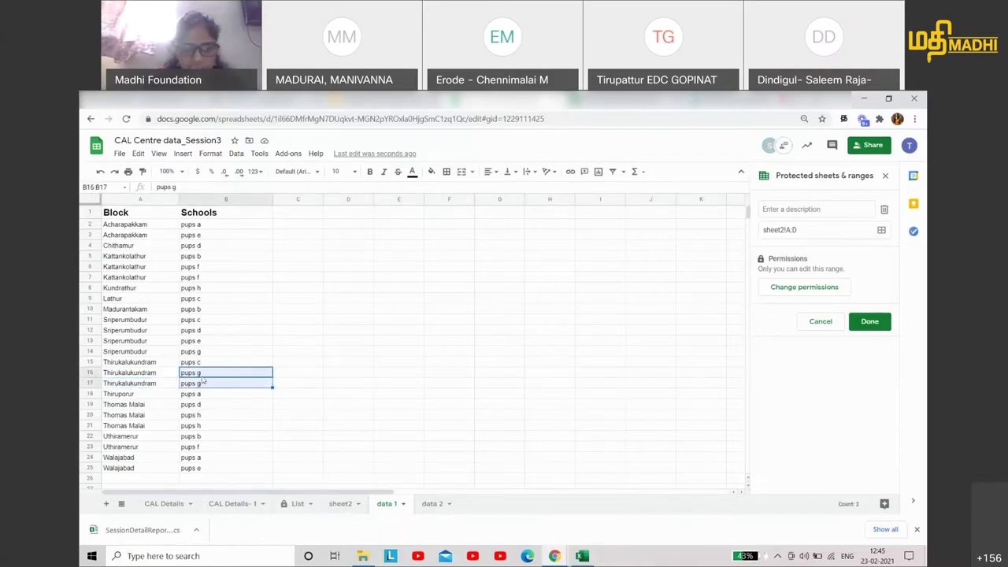
pyautogui.click(88, 384)
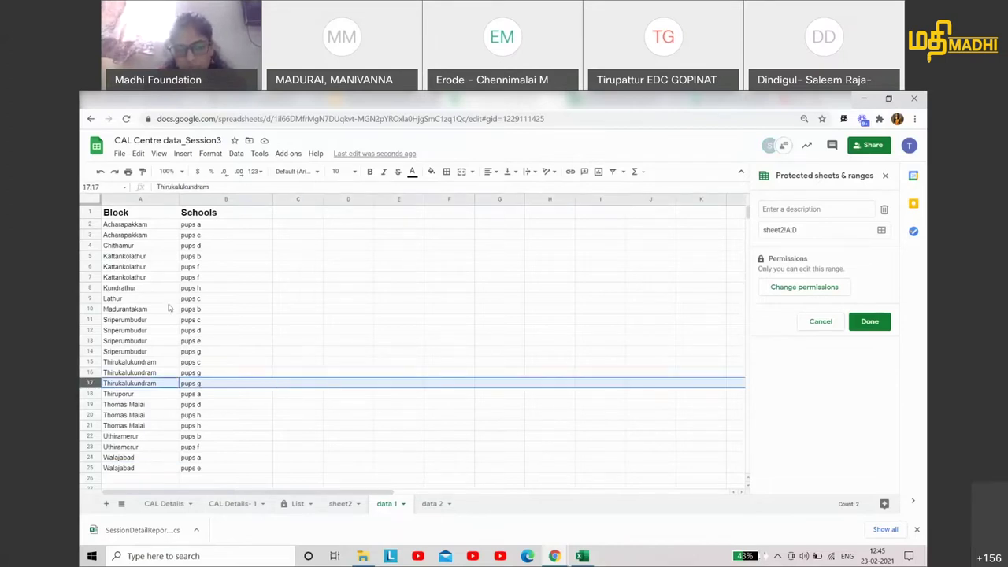
pyautogui.click(127, 198)
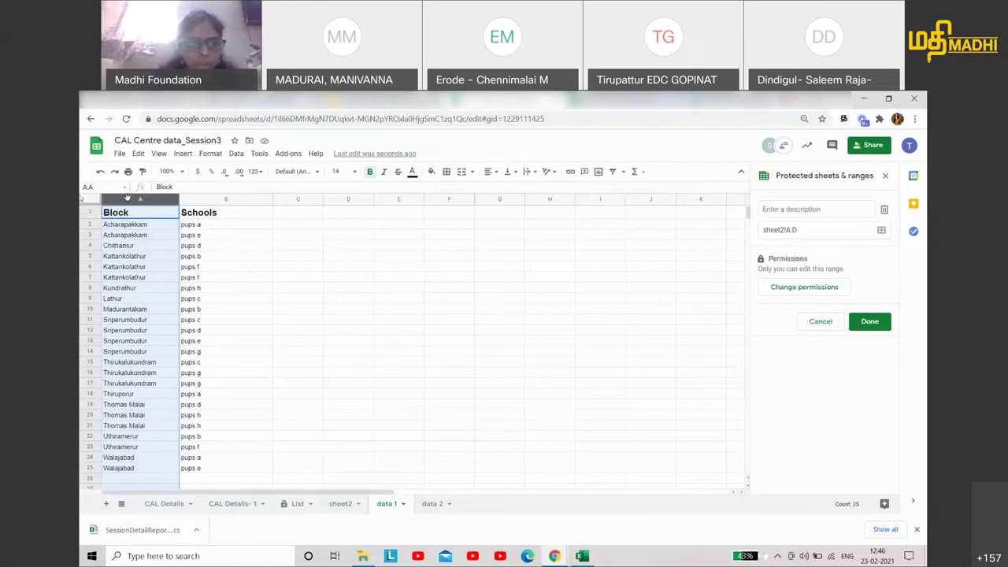
# - Remove duplicate rows from data 1 with a header row, deleting 3 and leaving 22 unique rows
pyautogui.click(85, 199)
pyautogui.click(236, 153)
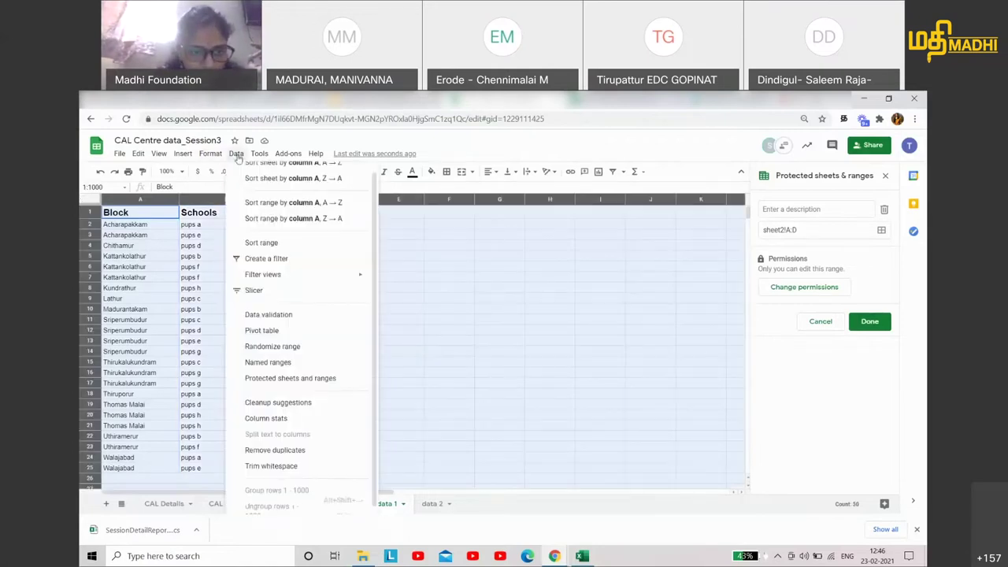
pyautogui.click(283, 453)
pyautogui.click(453, 240)
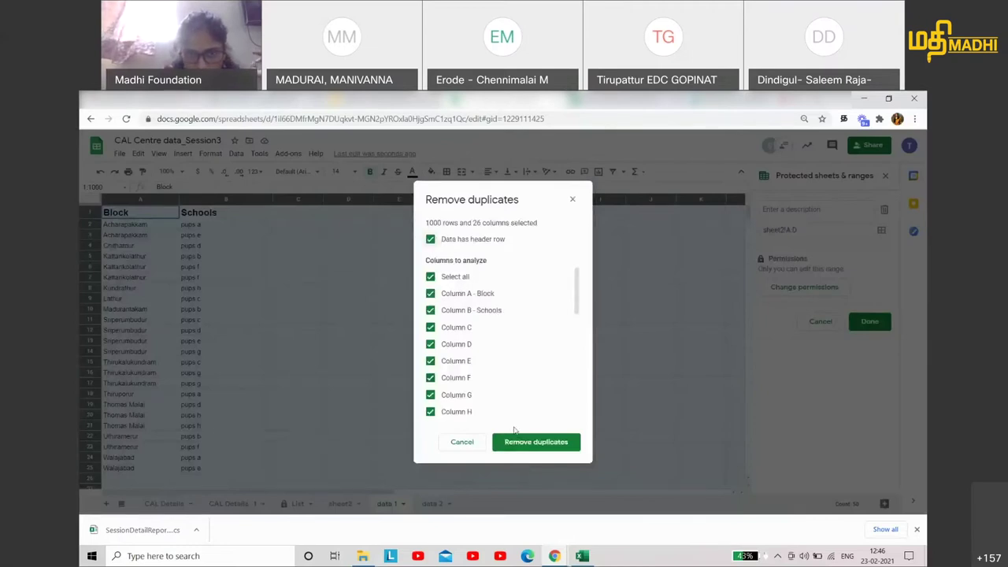
pyautogui.click(530, 442)
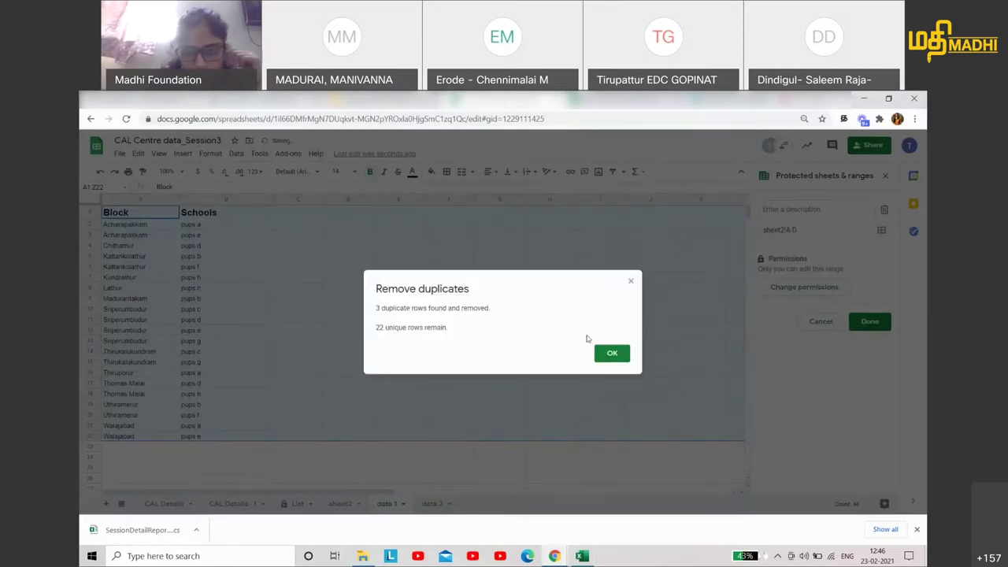
pyautogui.click(608, 354)
# - Review the cleaned data 1 list and move to the data 2 sheet
pyautogui.click(208, 289)
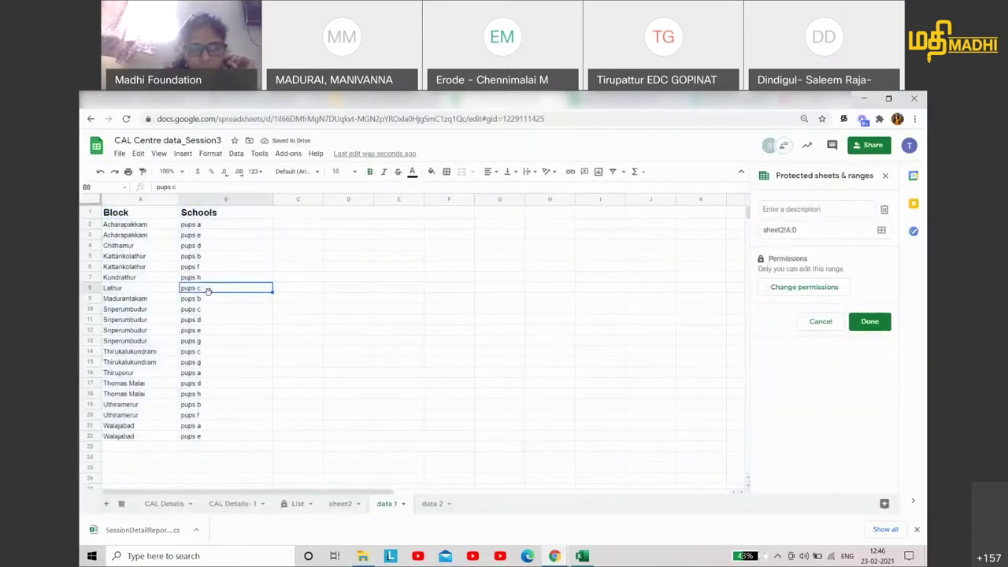
pyautogui.scroll(-3, 155, 323)
pyautogui.scroll(3, 155, 323)
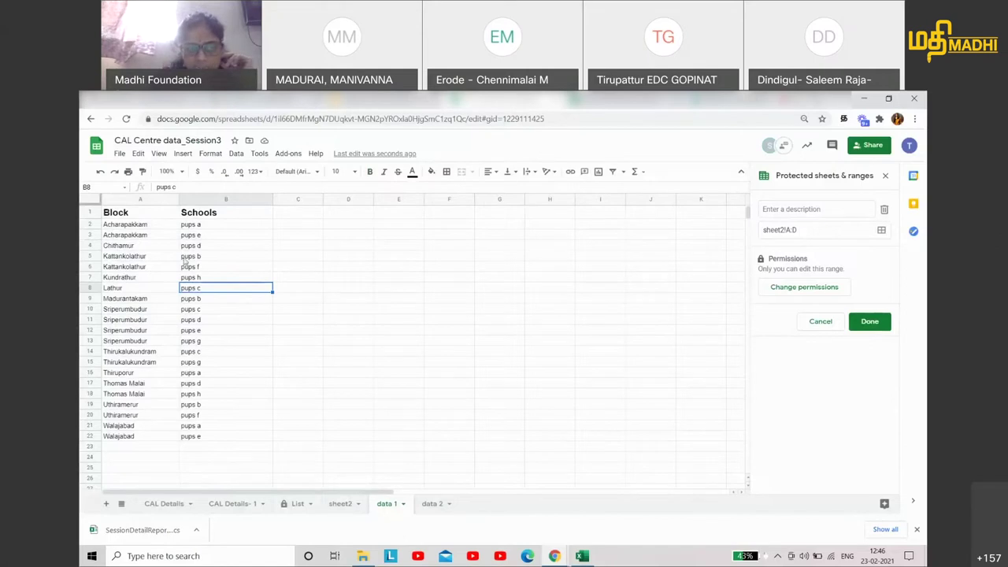
pyautogui.click(432, 504)
pyautogui.click(434, 317)
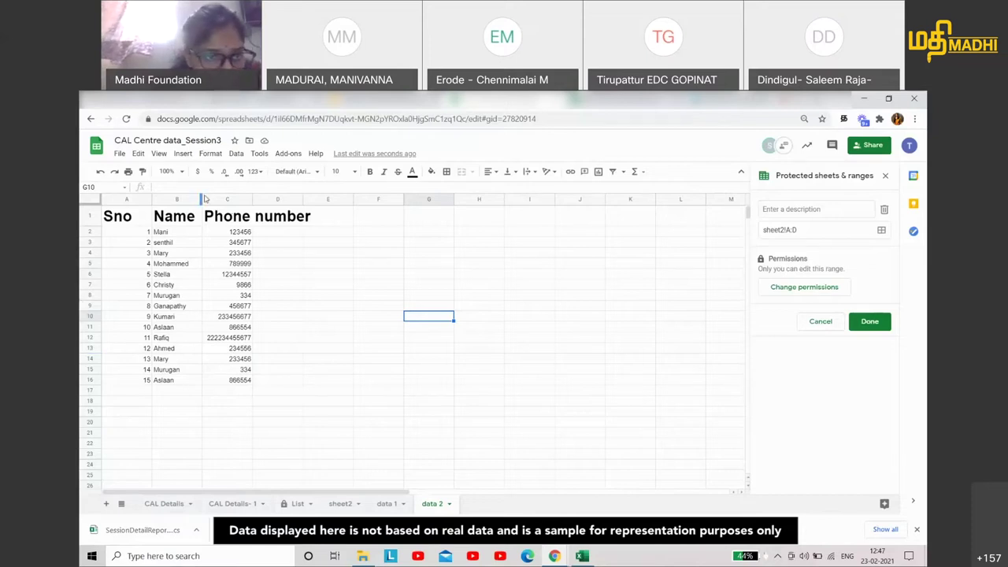
# - Widen the Name column and inspect repeated rows 14–16 before selecting the whole sheet
pyautogui.moveTo(201, 197); pyautogui.dragTo(232, 196)
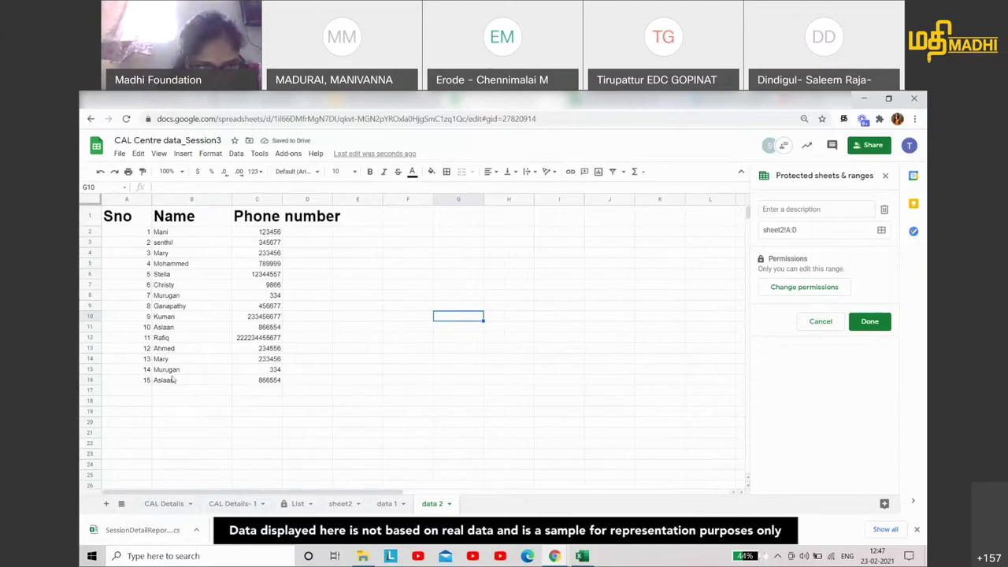
pyautogui.click(88, 360)
pyautogui.click(89, 369)
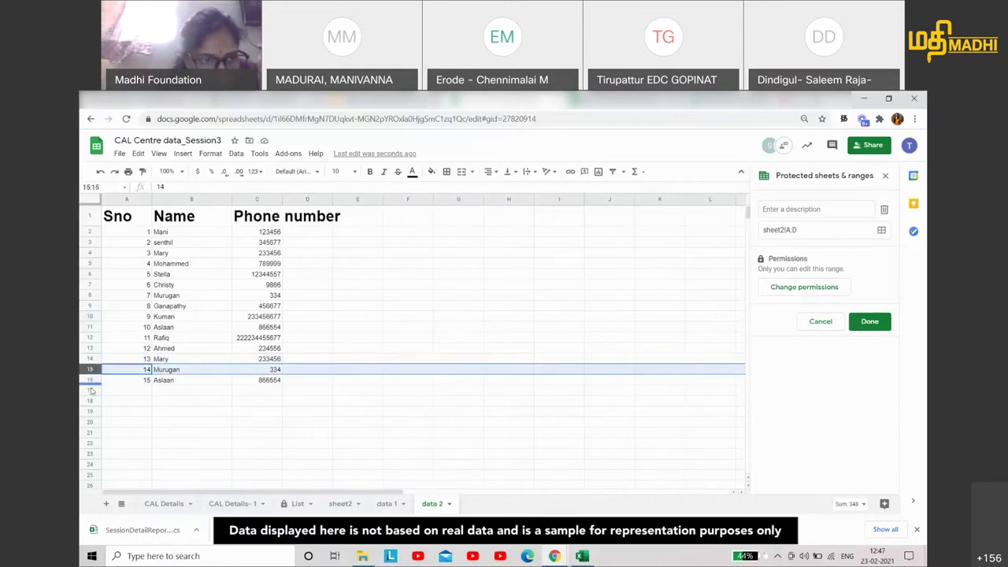
pyautogui.click(90, 380)
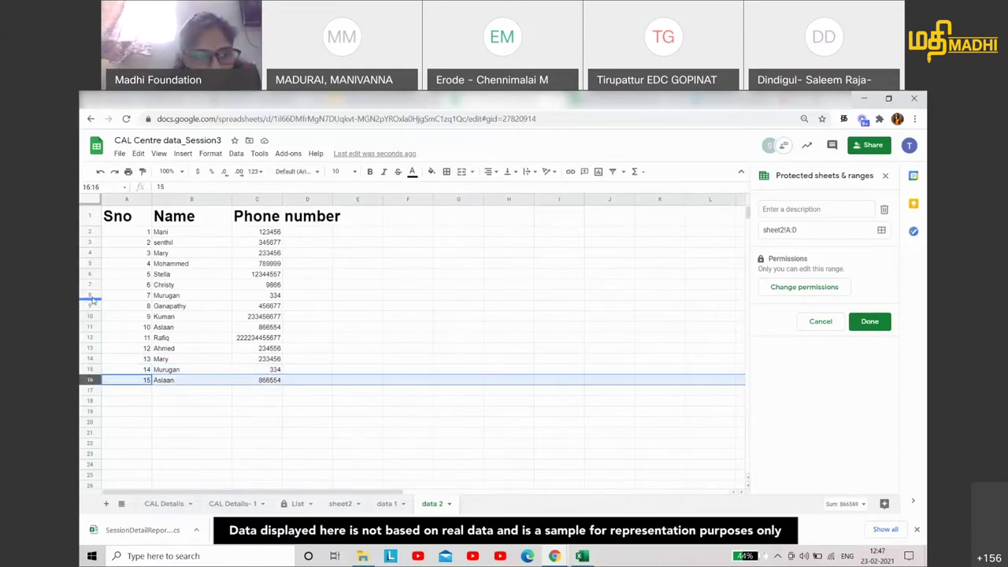
pyautogui.click(83, 202)
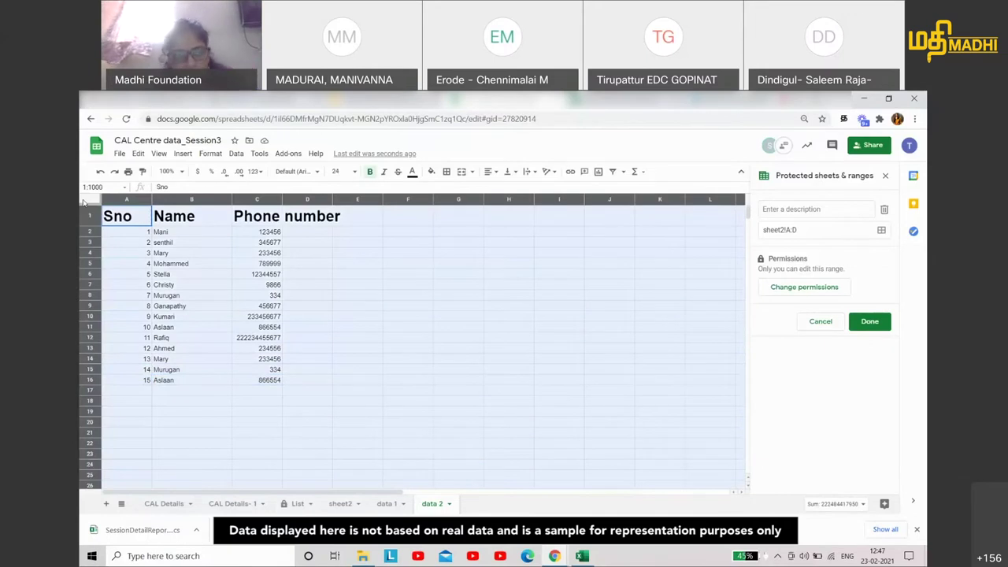
# - Run Remove duplicates on data 2 with a header row; no duplicate rows are found
pyautogui.click(237, 154)
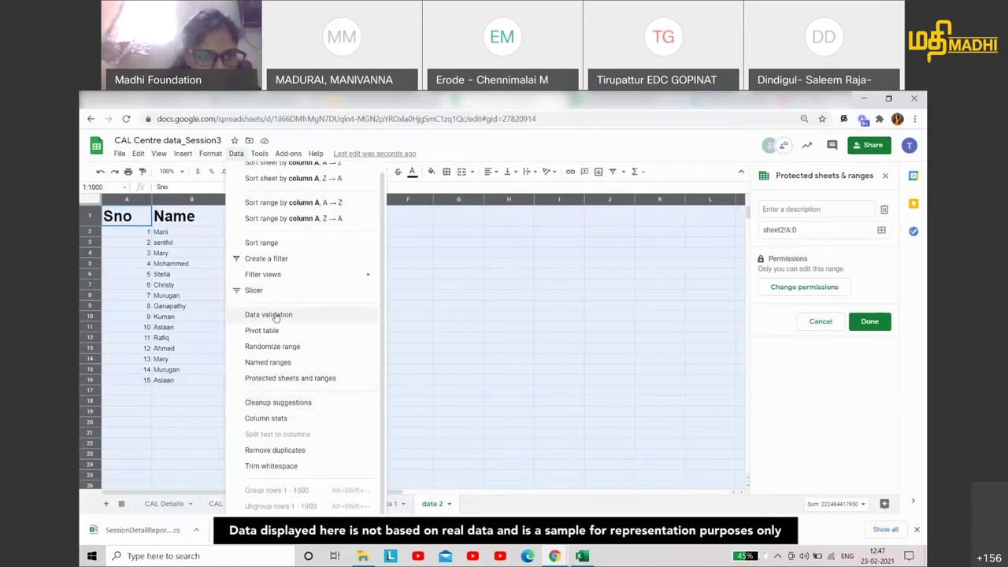
pyautogui.click(293, 449)
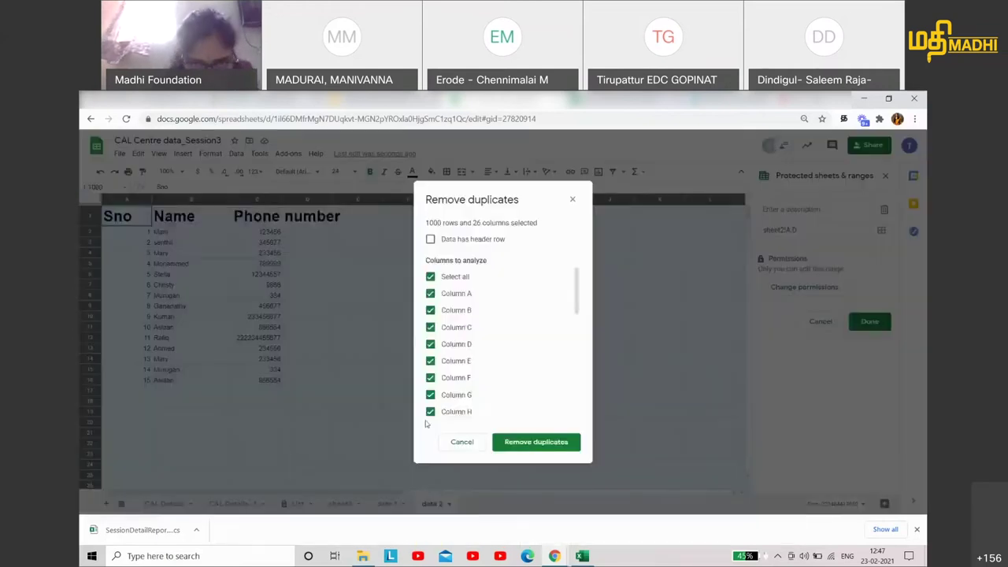
pyautogui.click(447, 240)
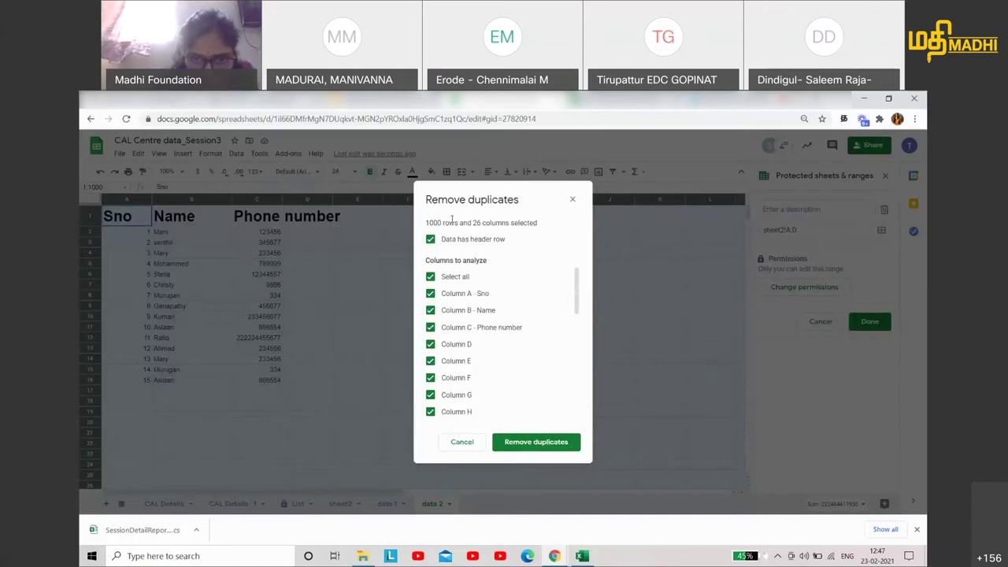
pyautogui.click(526, 446)
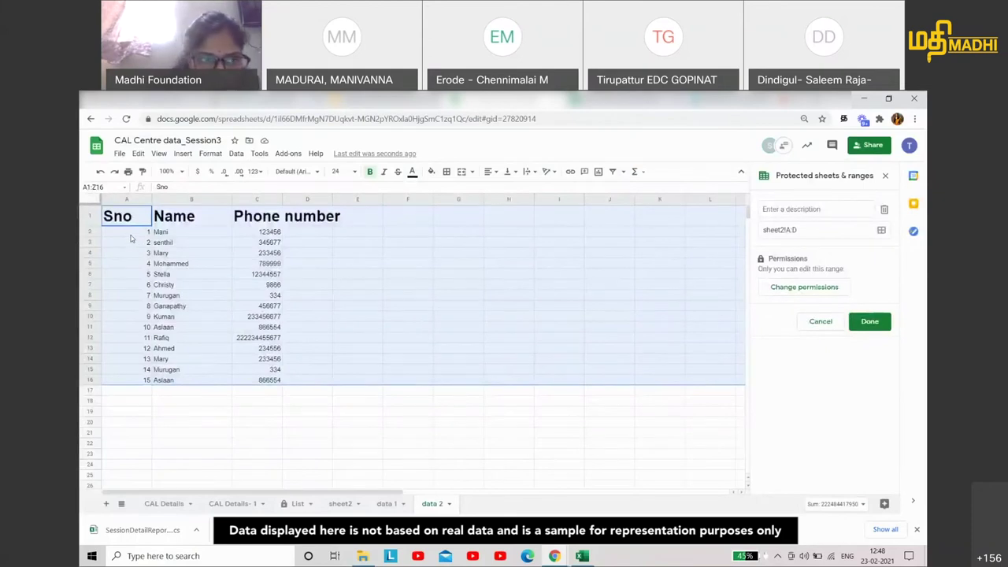
# - Widen the Phone number column and make a first CONCAT attempt in D2
pyautogui.click(320, 236)
pyautogui.moveTo(282, 198); pyautogui.dragTo(351, 199)
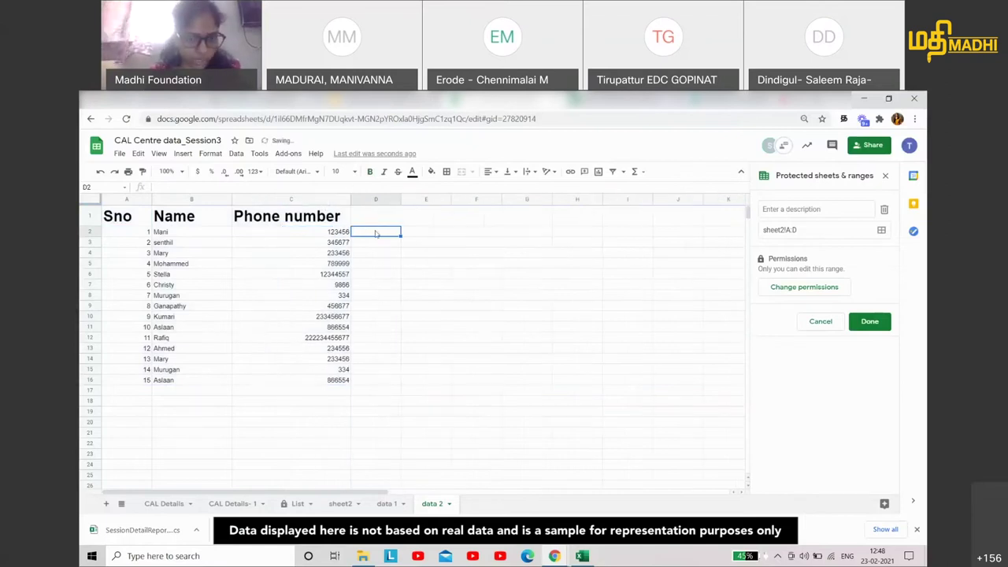
pyautogui.write('=con')
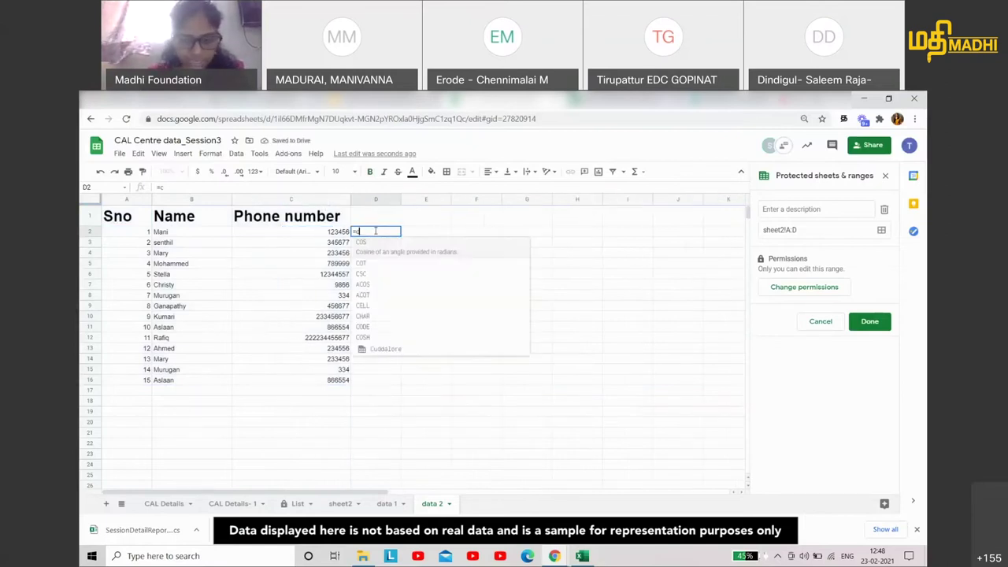
pyautogui.click(439, 252)
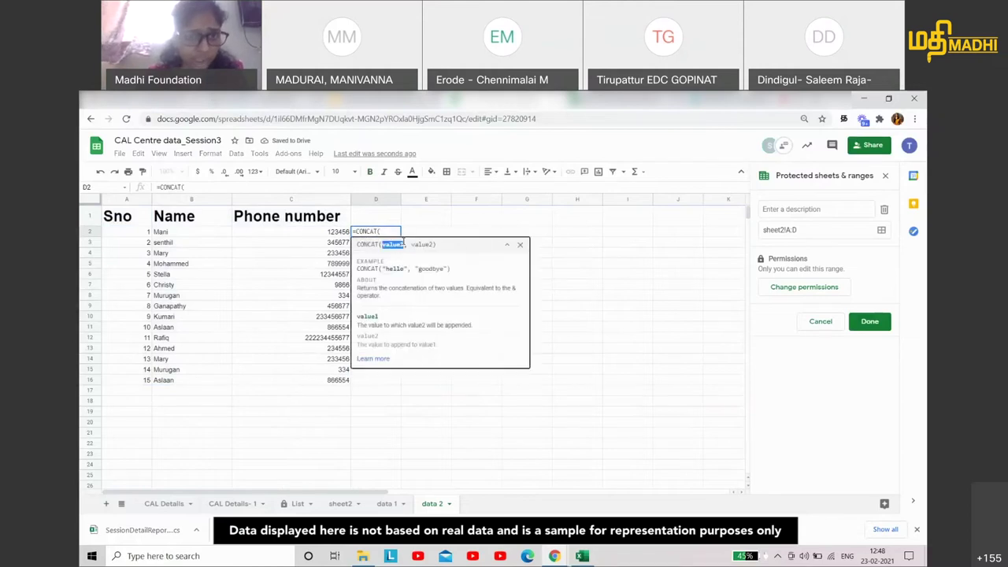
pyautogui.press('Home')
pyautogui.write('A2')
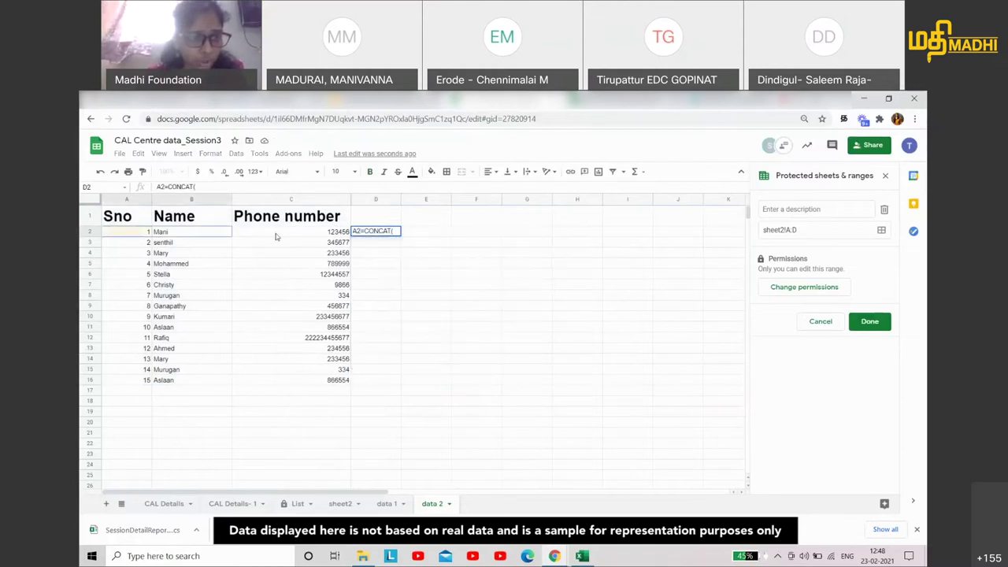
pyautogui.press('Return')
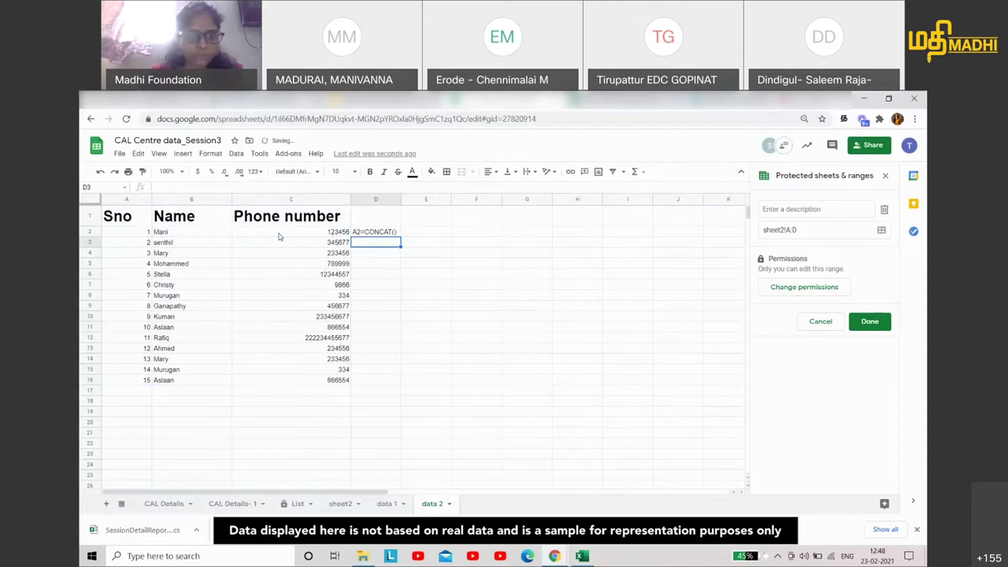
# - Replace D2's formula with =CONCAT(A2,B2,C2), which returns #N/A
pyautogui.doubleClick(370, 231)
pyautogui.press('BackSpace')
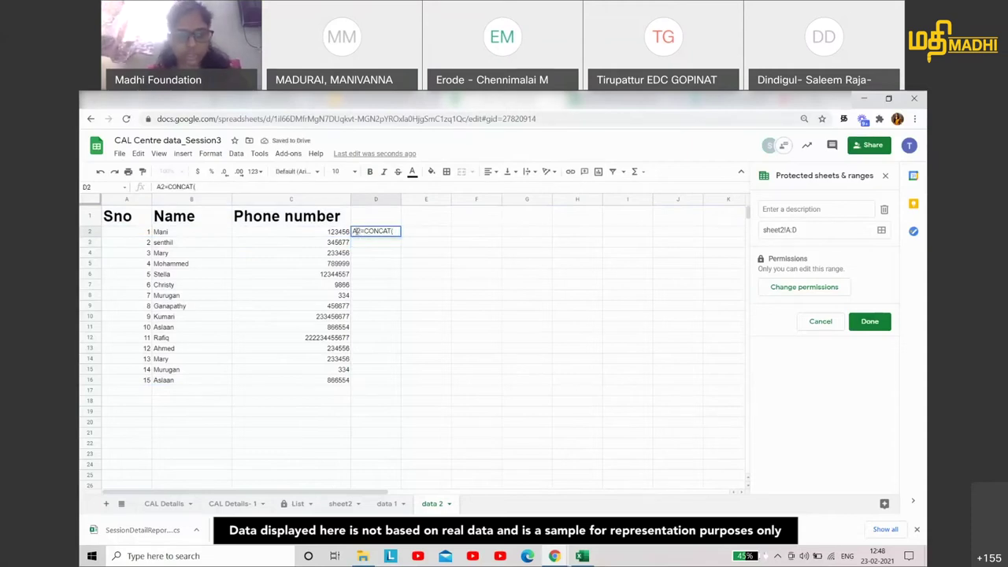
pyautogui.hotkey('ctrl', 'a')
pyautogui.press('BackSpace')
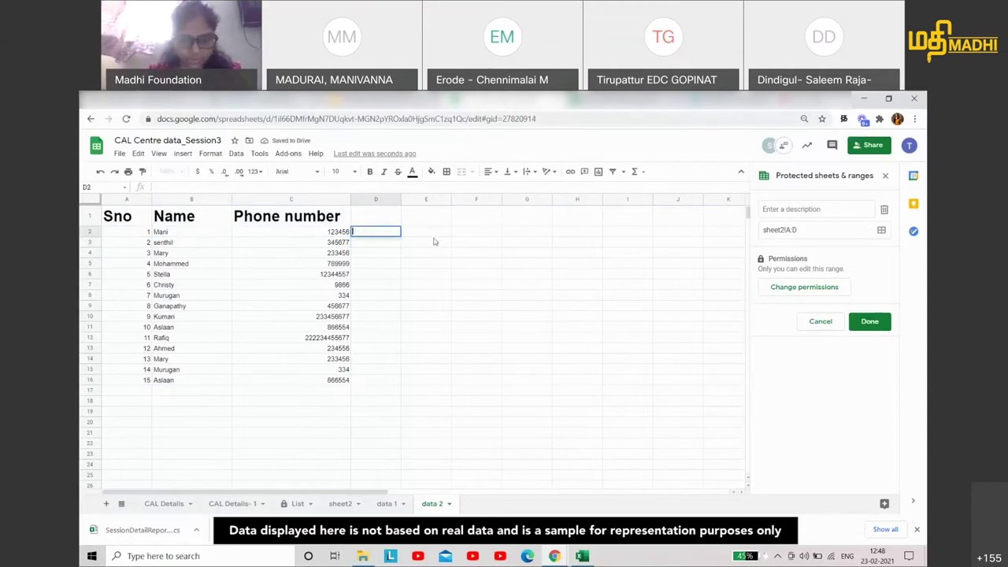
pyautogui.write('=conc')
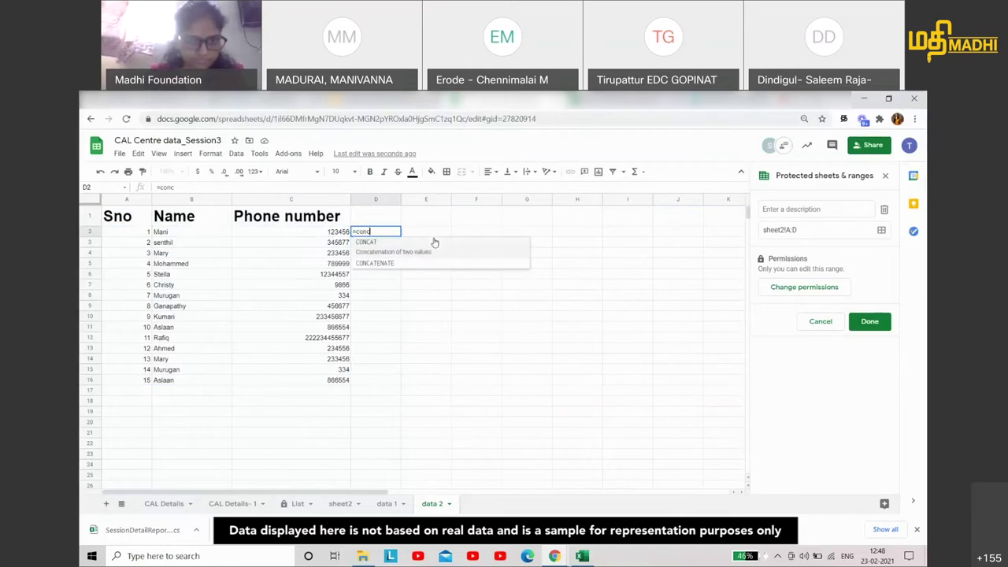
pyautogui.click(434, 242)
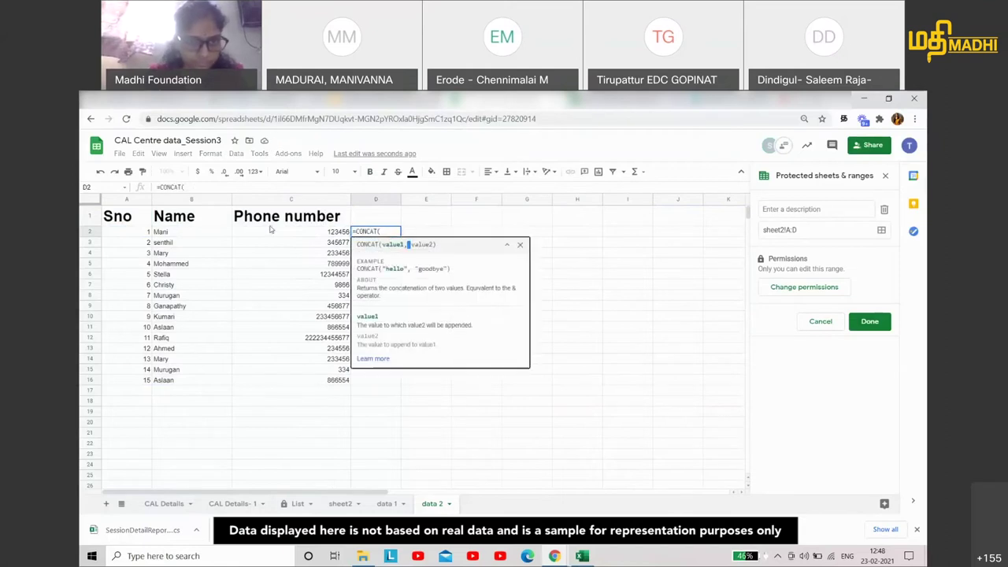
pyautogui.click(145, 232)
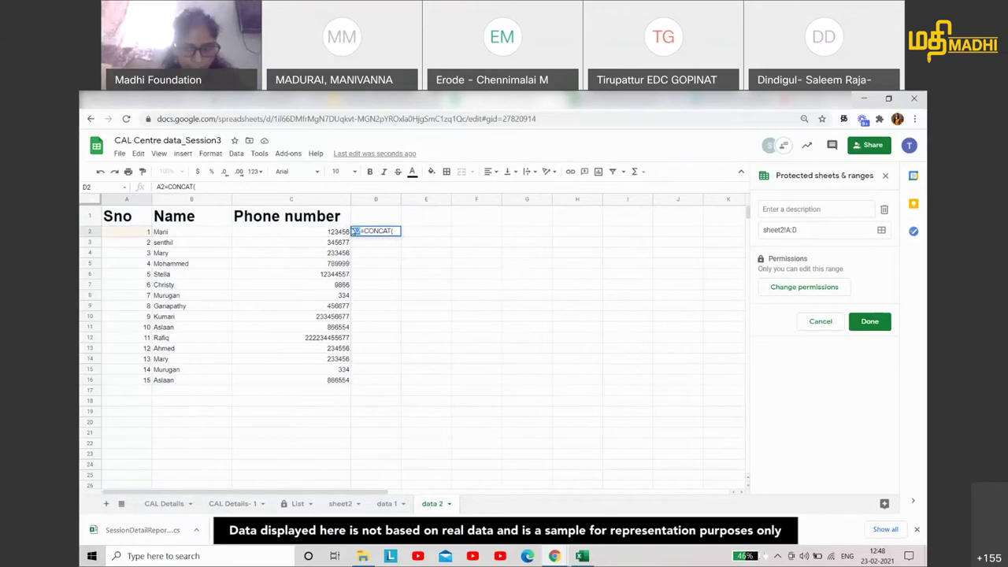
pyautogui.hotkey('ctrl', 'z')
pyautogui.write('A2,B2,C2)')
pyautogui.press('Return')
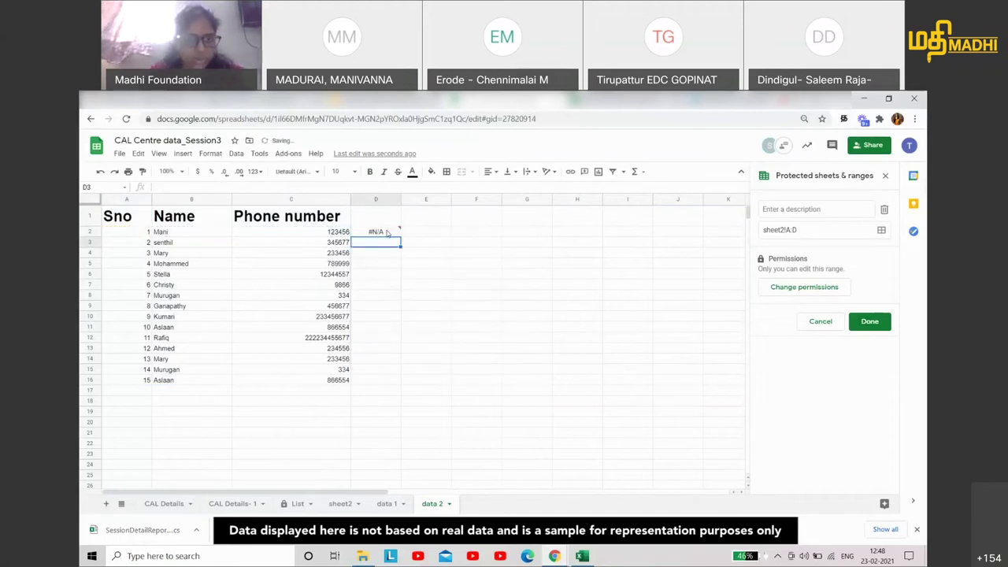
# - Delete the failed CONCAT formula so D2 is blank again
pyautogui.click(386, 232)
pyautogui.rightClick(387, 232)
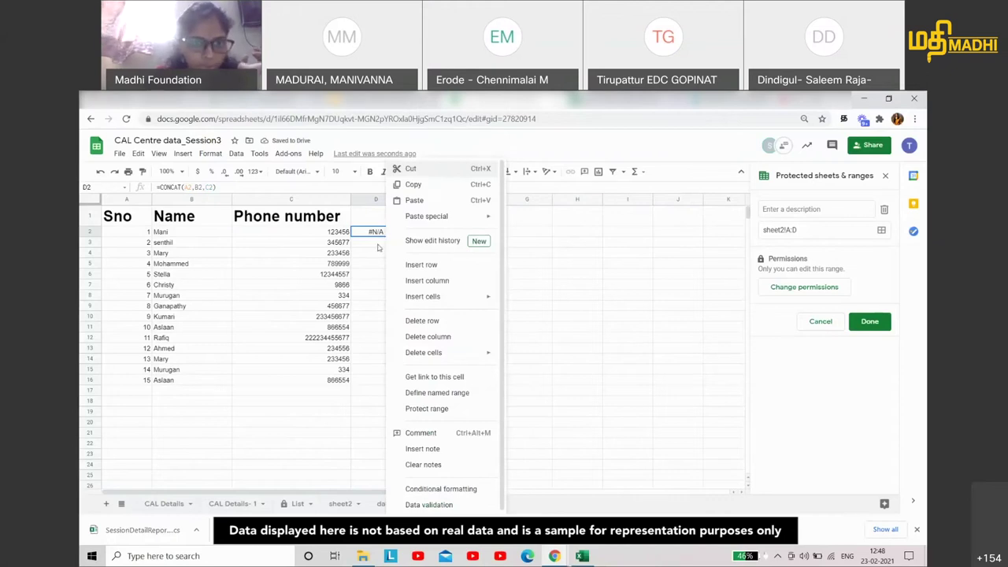
pyautogui.press('Escape')
pyautogui.doubleClick(375, 231)
pyautogui.press('BackSpace')
pyautogui.press('BackSpace')
pyautogui.press('BackSpace')
pyautogui.press('BackSpace')
pyautogui.press('BackSpace')
pyautogui.press('BackSpace')
pyautogui.press('BackSpace')
pyautogui.press('BackSpace')
pyautogui.press('BackSpace')
pyautogui.press('BackSpace')
pyautogui.press('BackSpace')
pyautogui.press('BackSpace')
pyautogui.press('BackSpace')
pyautogui.press('BackSpace')
pyautogui.press('BackSpace')
pyautogui.press('BackSpace')
pyautogui.press('BackSpace')
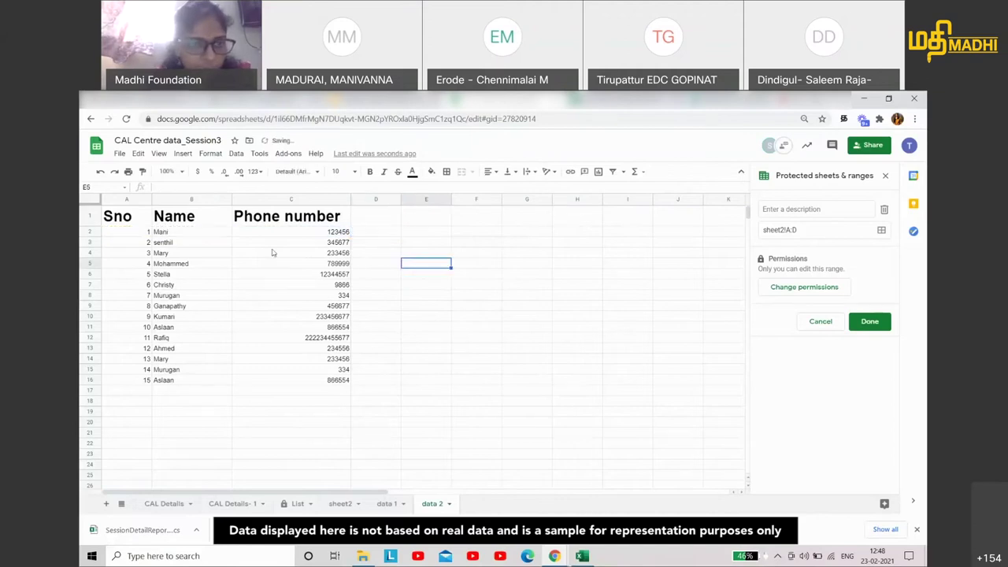
pyautogui.click(131, 234)
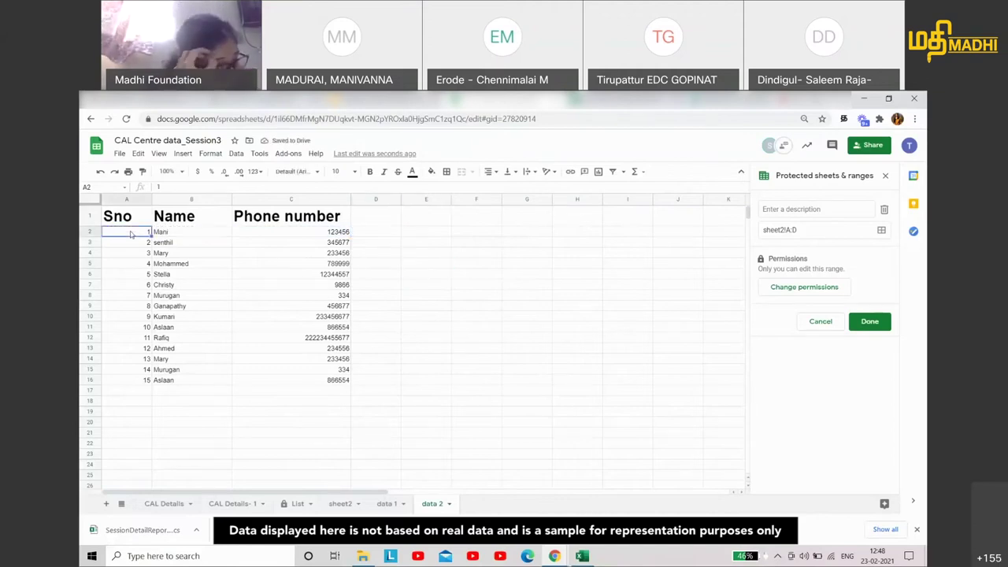
pyautogui.click(378, 237)
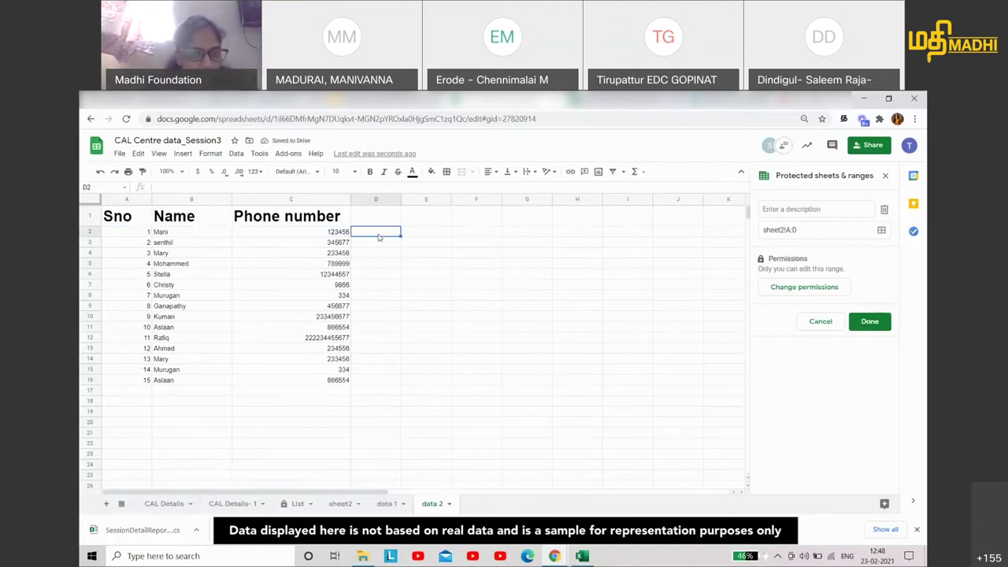
pyautogui.write('=(')
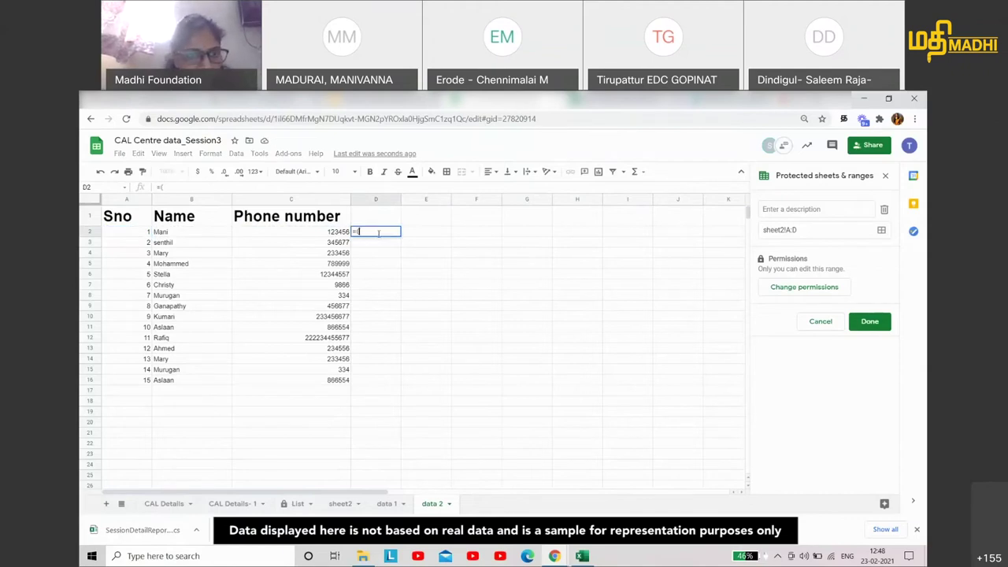
pyautogui.click(146, 236)
pyautogui.write('+')
pyautogui.click(168, 233)
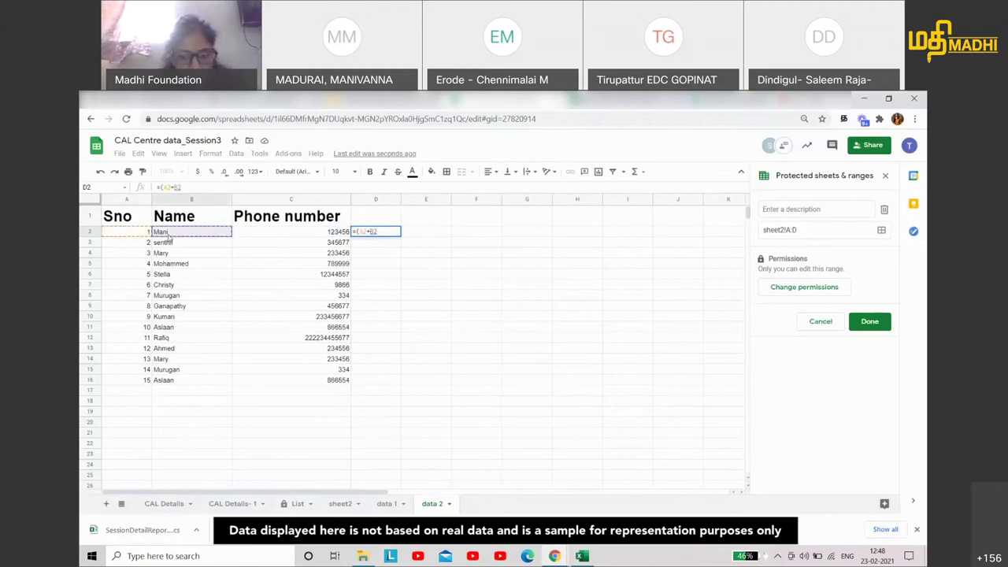
pyautogui.write('+')
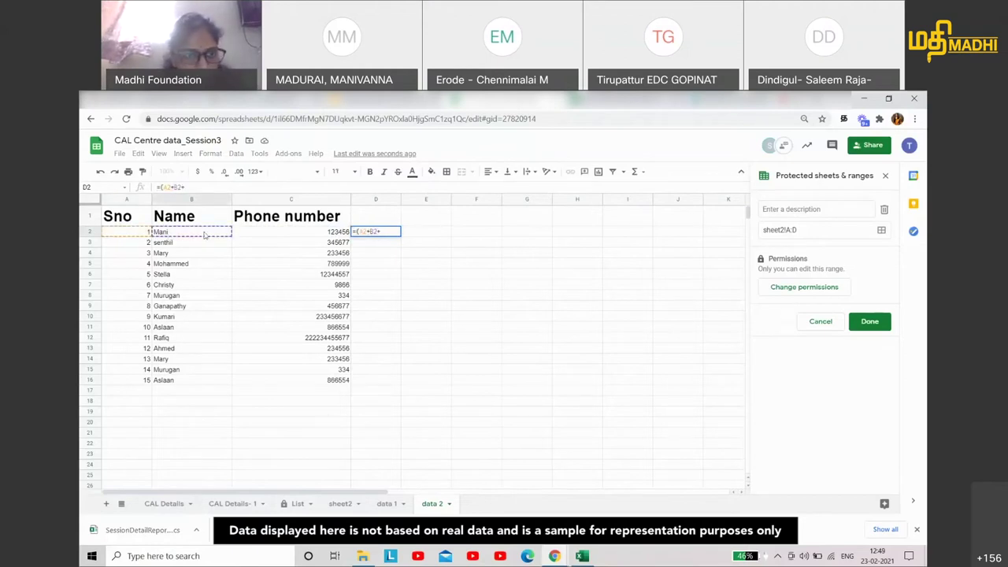
pyautogui.click(250, 233)
pyautogui.press('Return')
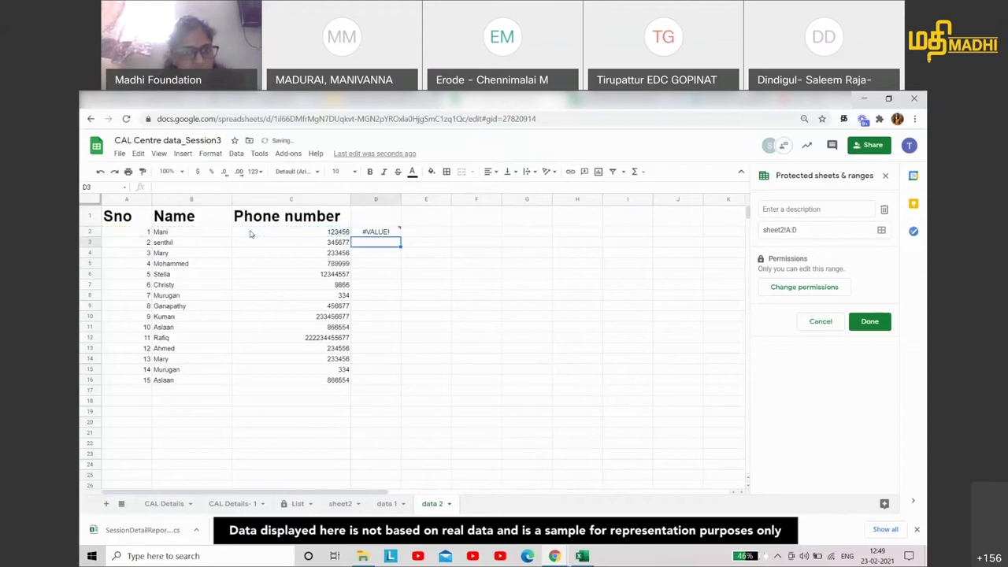
pyautogui.click(365, 235)
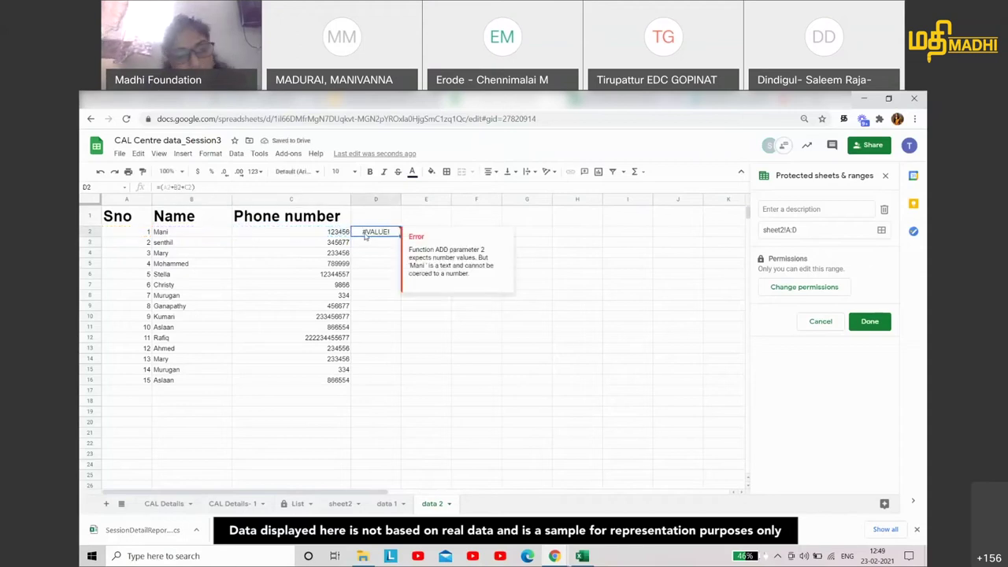
pyautogui.press('Delete')
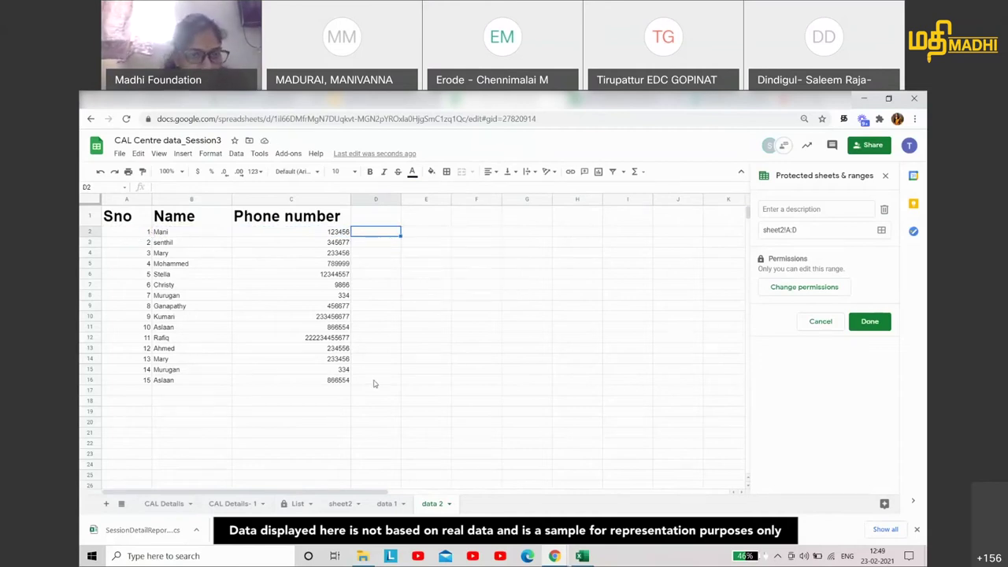
# - Select the whole data 2 sheet and open the Data menu
pyautogui.click(89, 199)
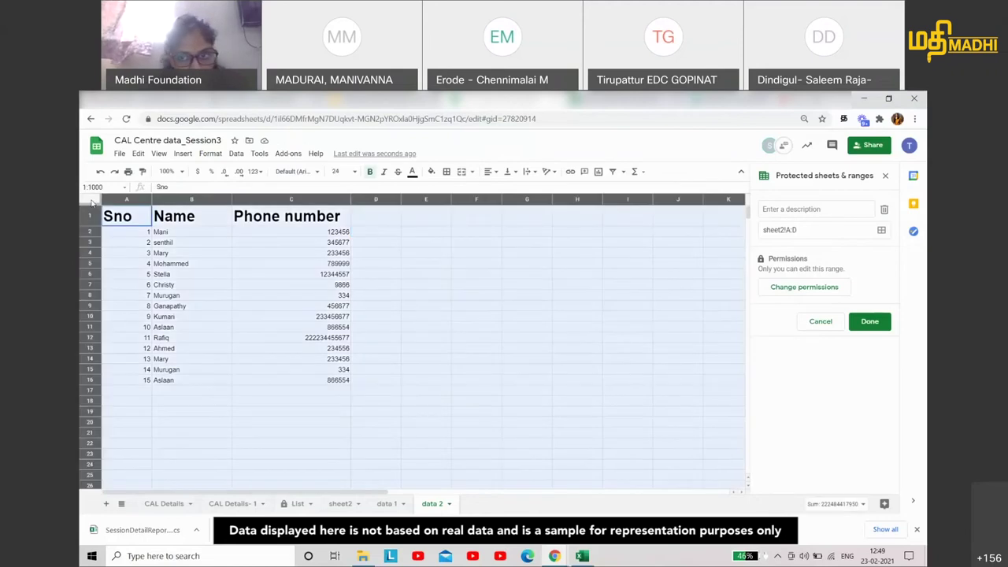
pyautogui.click(307, 200)
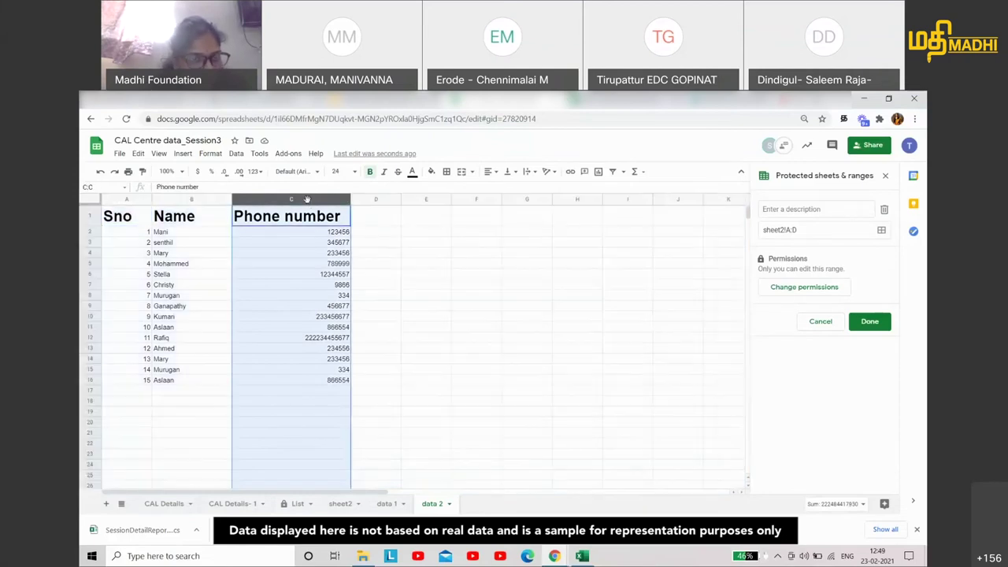
pyautogui.click(91, 204)
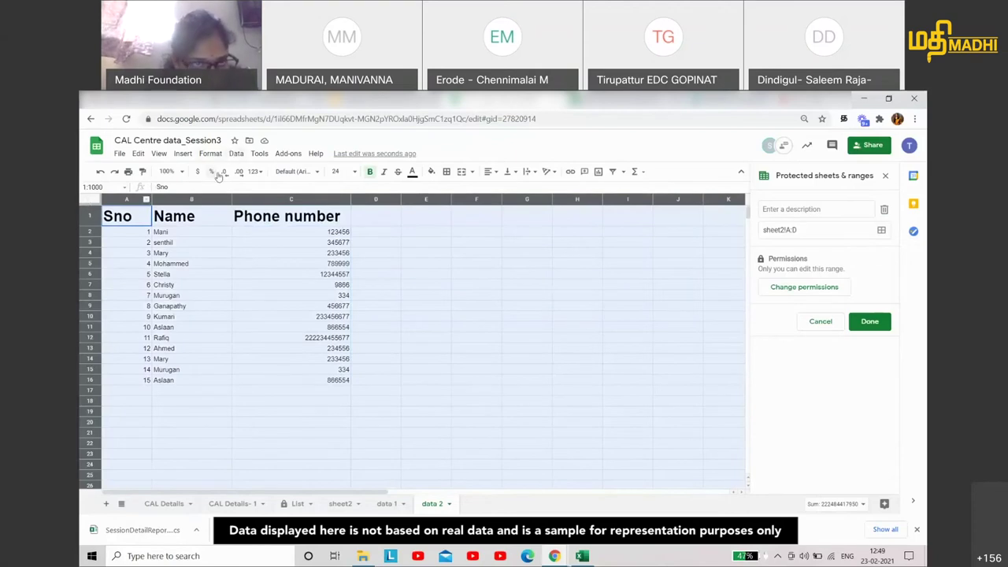
pyautogui.click(235, 153)
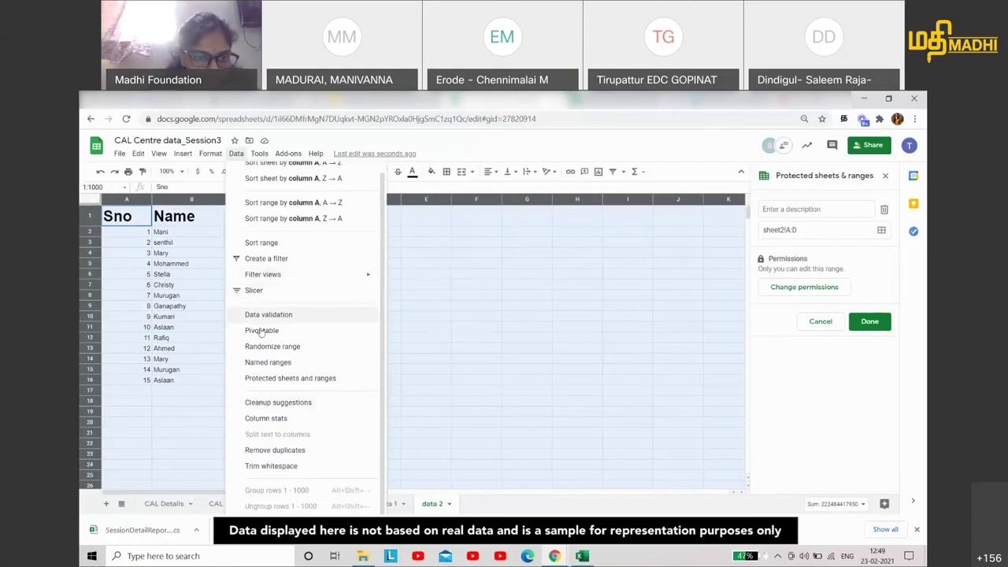
# - Remove duplicates from data 2 with a header row, comparing only Column C – Phone number
pyautogui.click(286, 451)
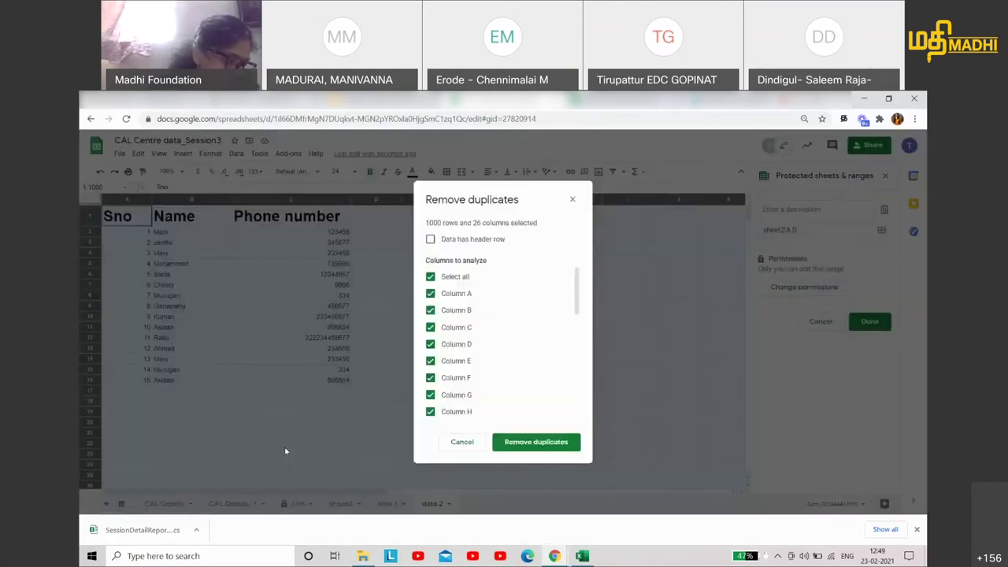
pyautogui.click(430, 240)
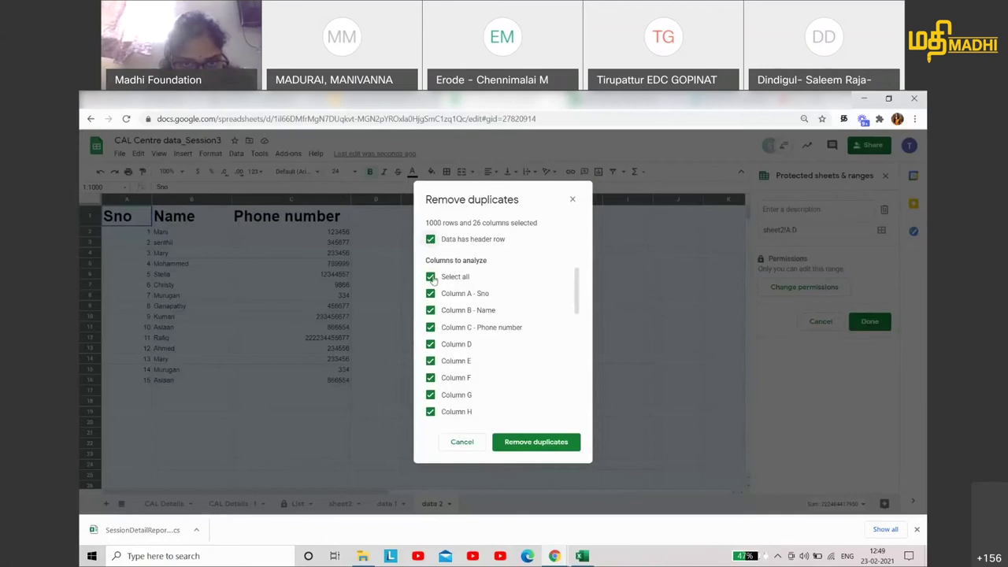
pyautogui.click(430, 277)
pyautogui.click(430, 328)
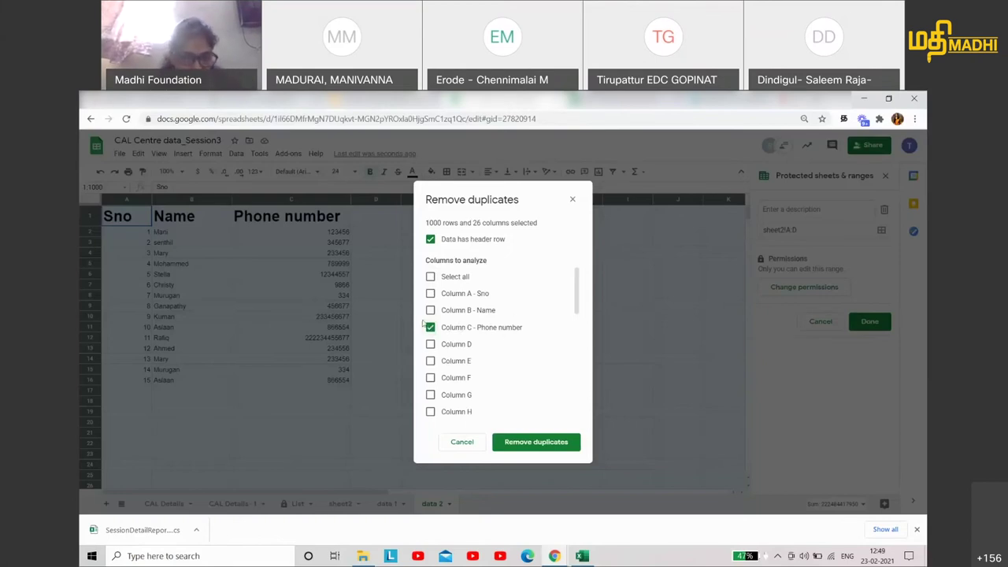
pyautogui.click(431, 278)
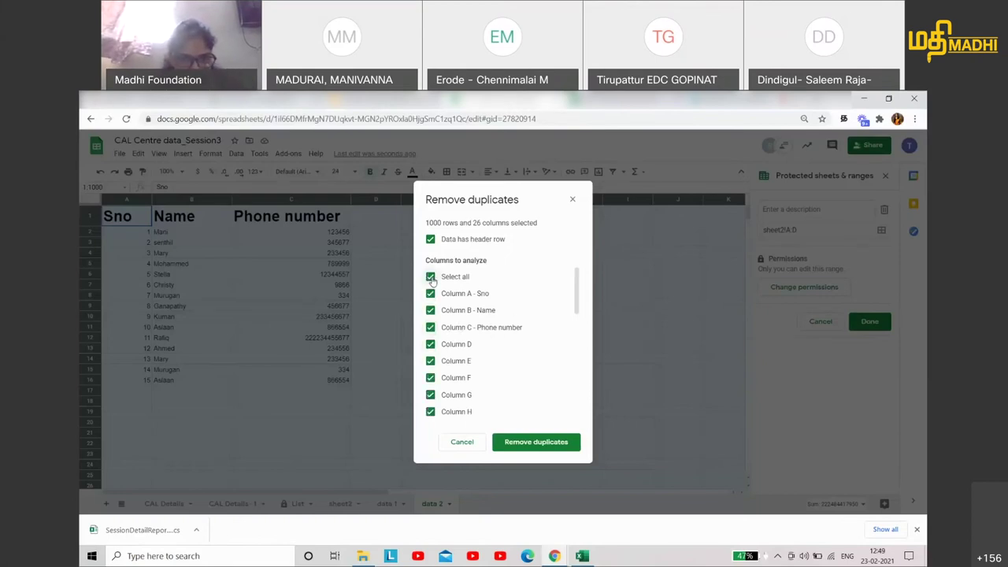
pyautogui.click(431, 277)
pyautogui.click(431, 328)
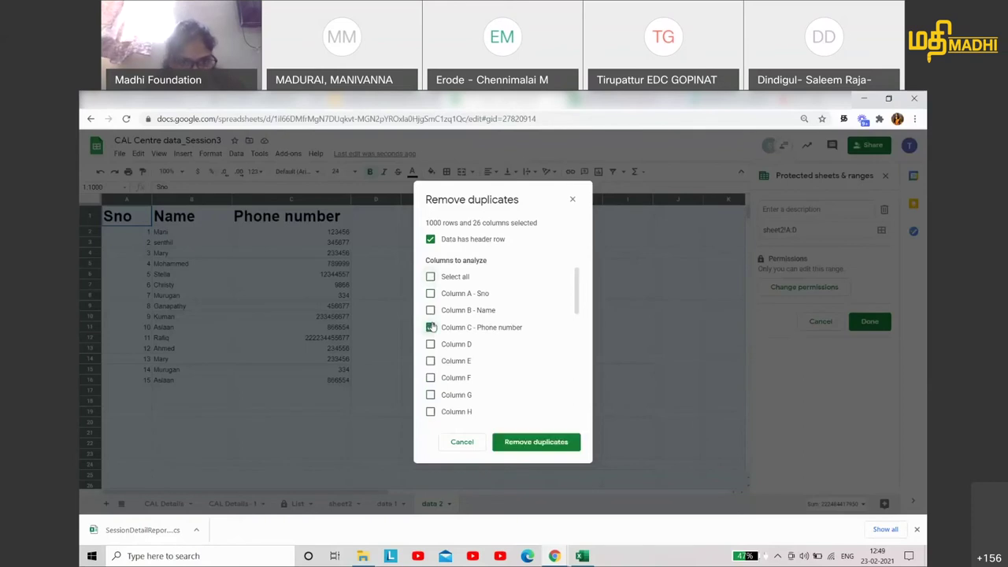
pyautogui.click(541, 443)
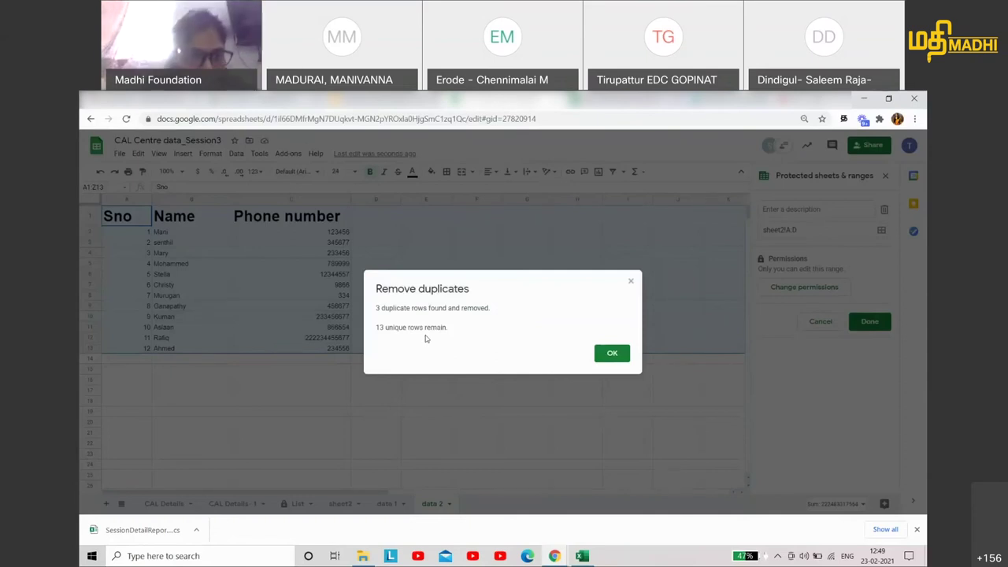
# - Enter =A2&B2&" "&C2 in D2 to join Sno, Name and Phone number
pyautogui.click(612, 353)
pyautogui.click(389, 236)
pyautogui.write('=')
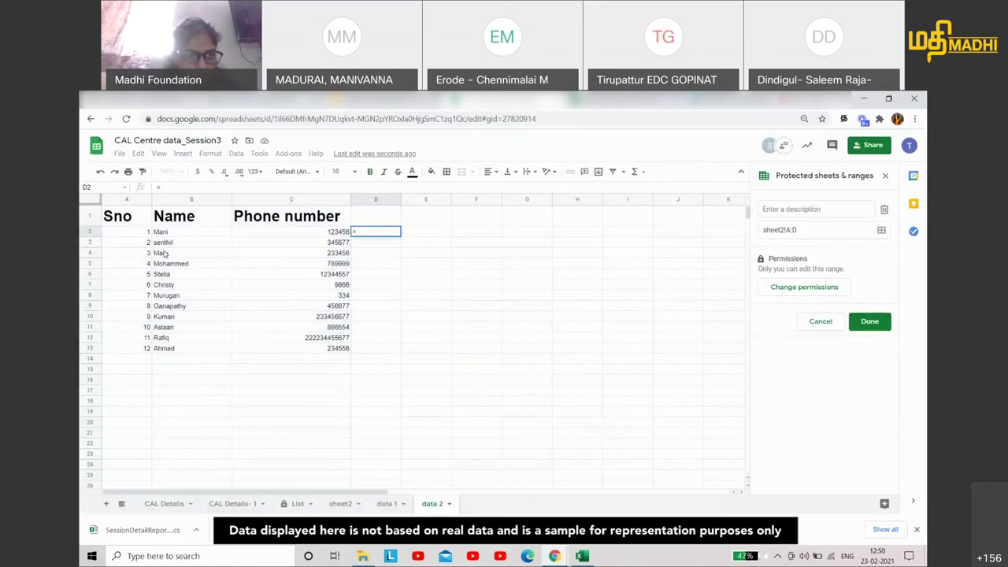
pyautogui.click(143, 232)
pyautogui.write('&')
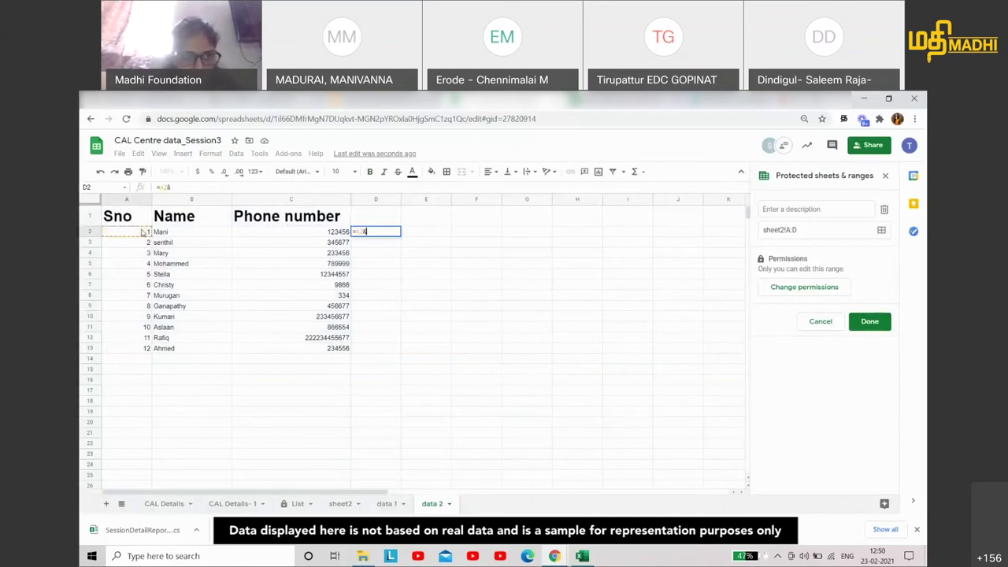
pyautogui.click(158, 232)
pyautogui.write('&')
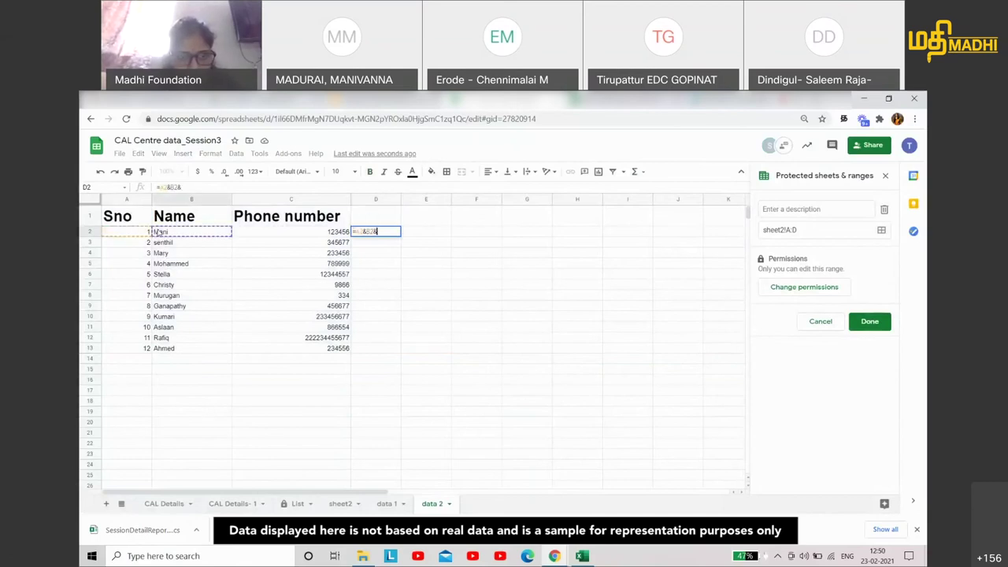
pyautogui.write('" "&')
pyautogui.click(243, 236)
pyautogui.press('Return')
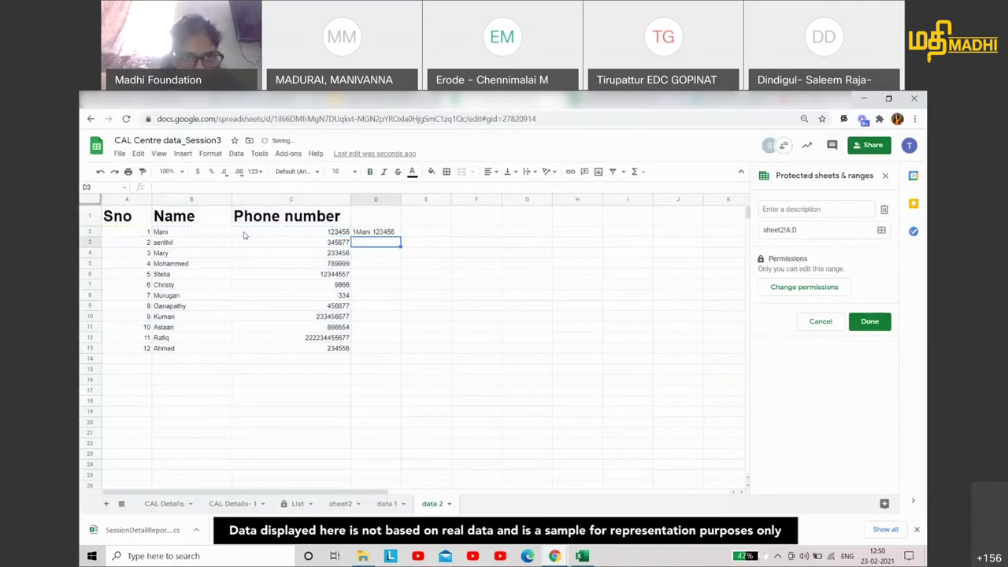
# - Fill the joining formula down to D13, widen column C, and review column D
pyautogui.click(394, 233)
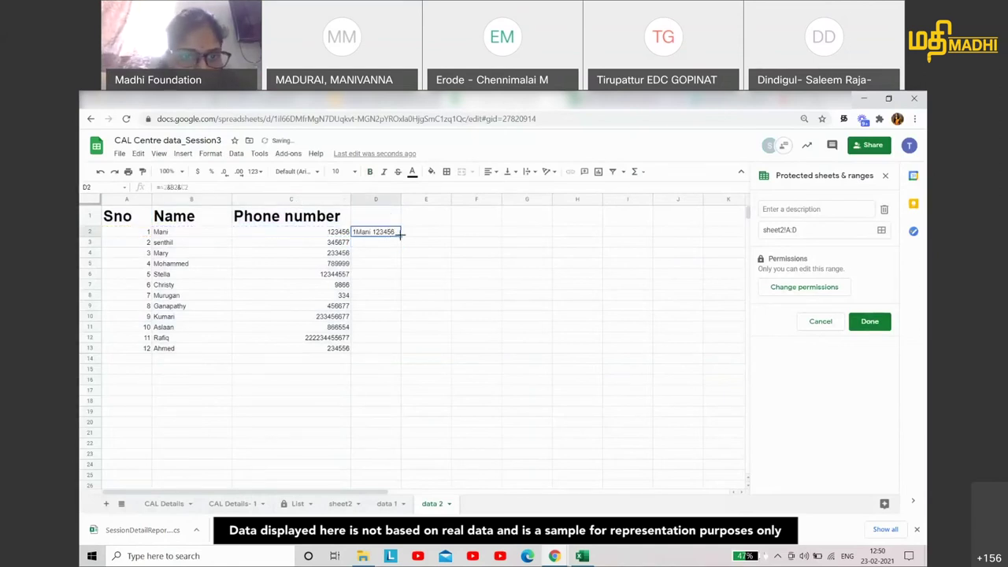
pyautogui.moveTo(400, 237); pyautogui.dragTo(396, 350)
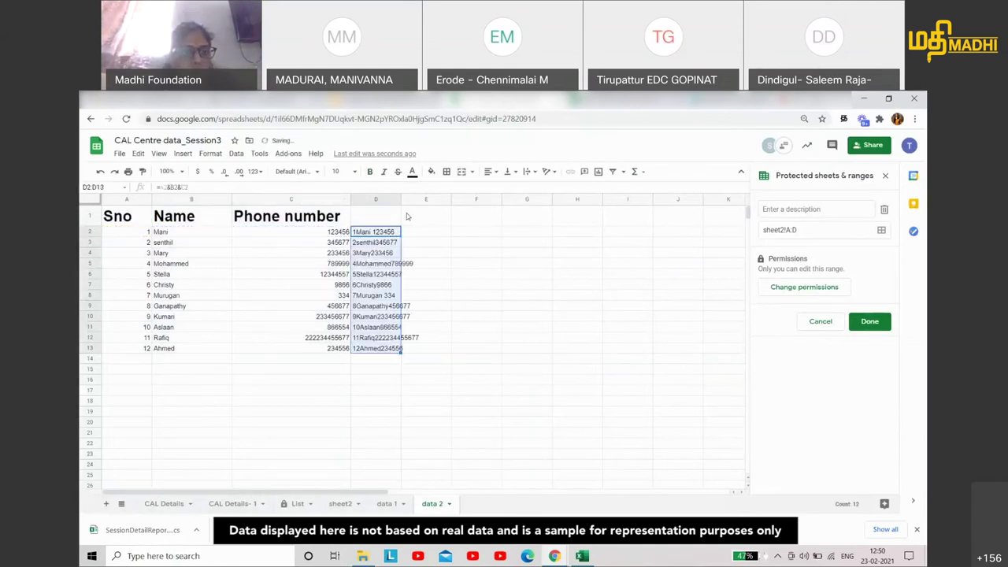
pyautogui.moveTo(353, 200); pyautogui.dragTo(399, 200)
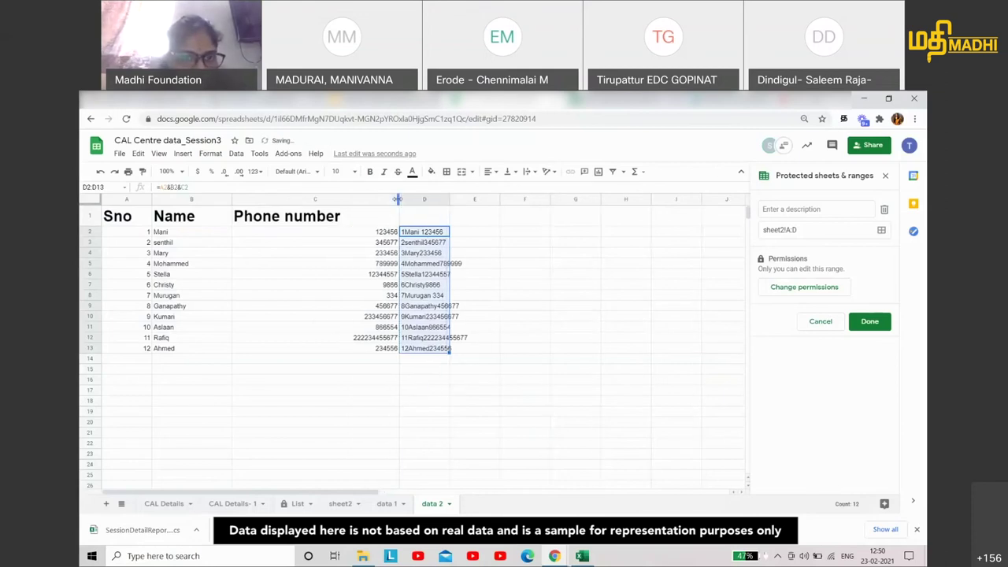
pyautogui.click(430, 237)
pyautogui.keyDown('shift'); pyautogui.click(425, 348); pyautogui.keyUp('shift')
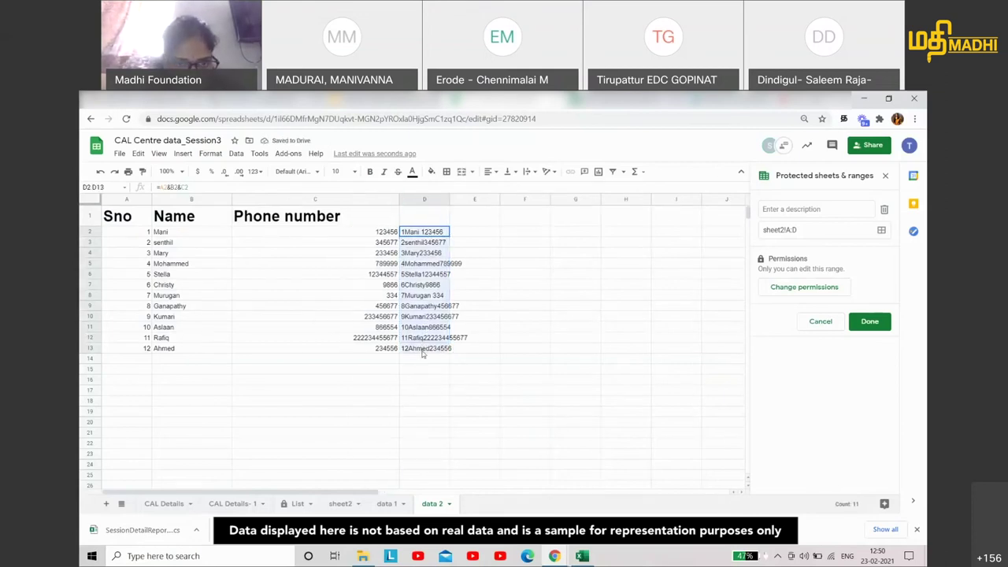
pyautogui.click(418, 198)
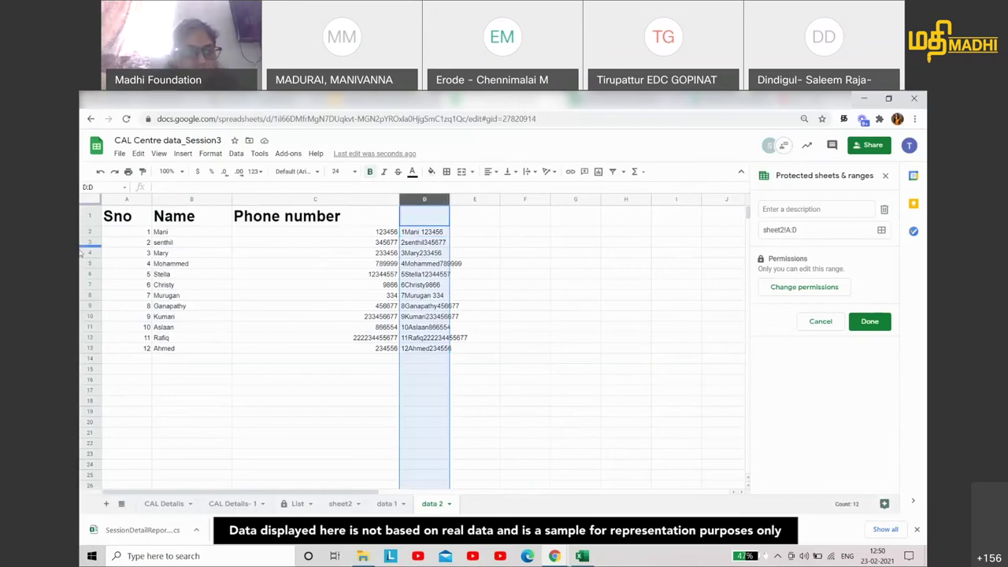
pyautogui.click(89, 198)
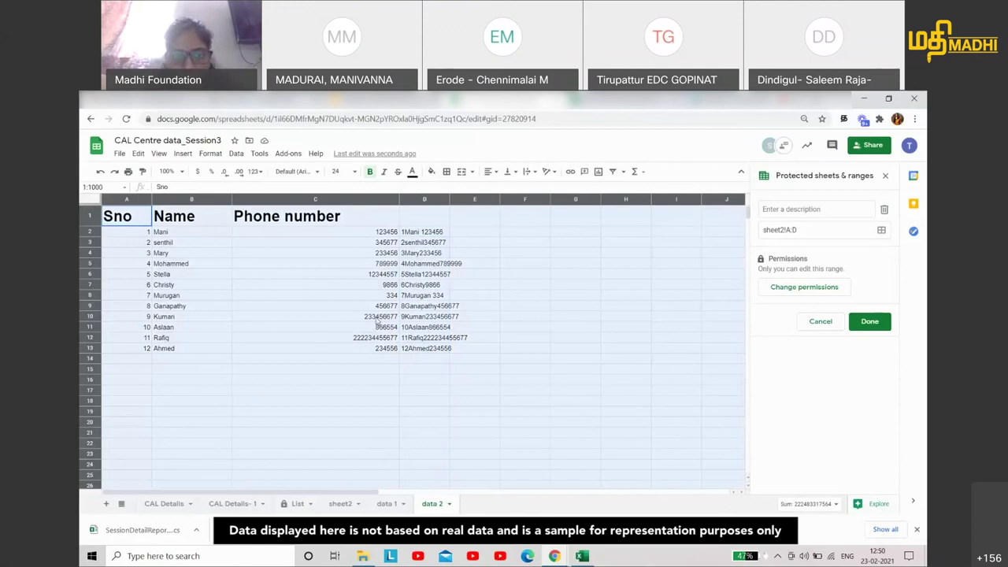
pyautogui.click(434, 234)
pyautogui.click(426, 200)
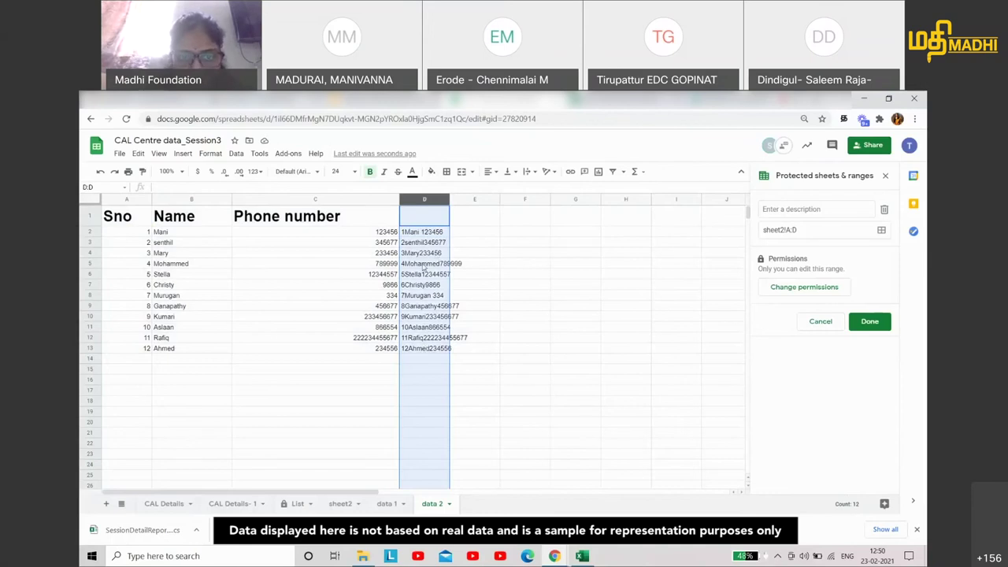
# - Add entry 13 in row 14 with the repeated name and C13's phone number copied to C14
pyautogui.click(144, 358)
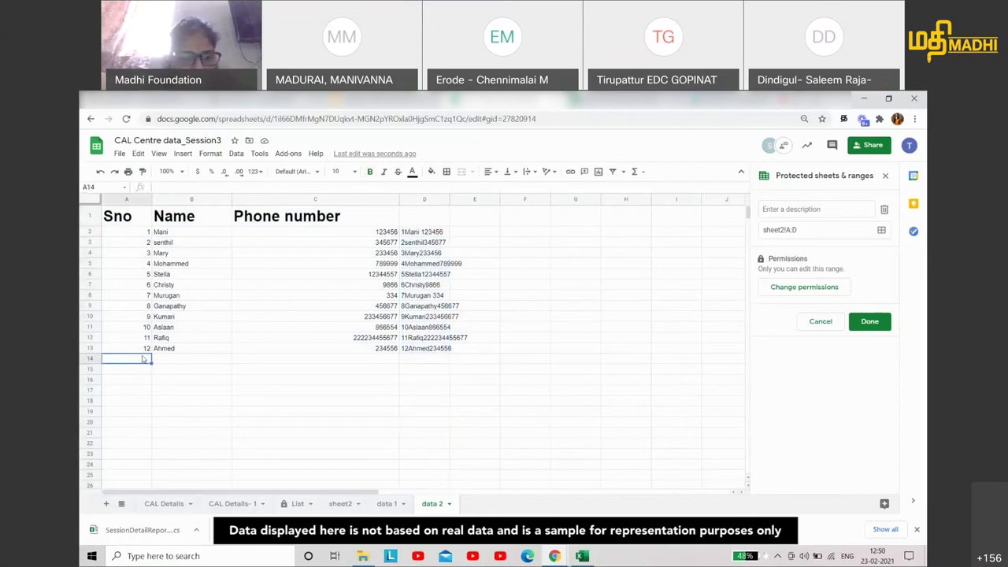
pyautogui.write('13')
pyautogui.press('Tab')
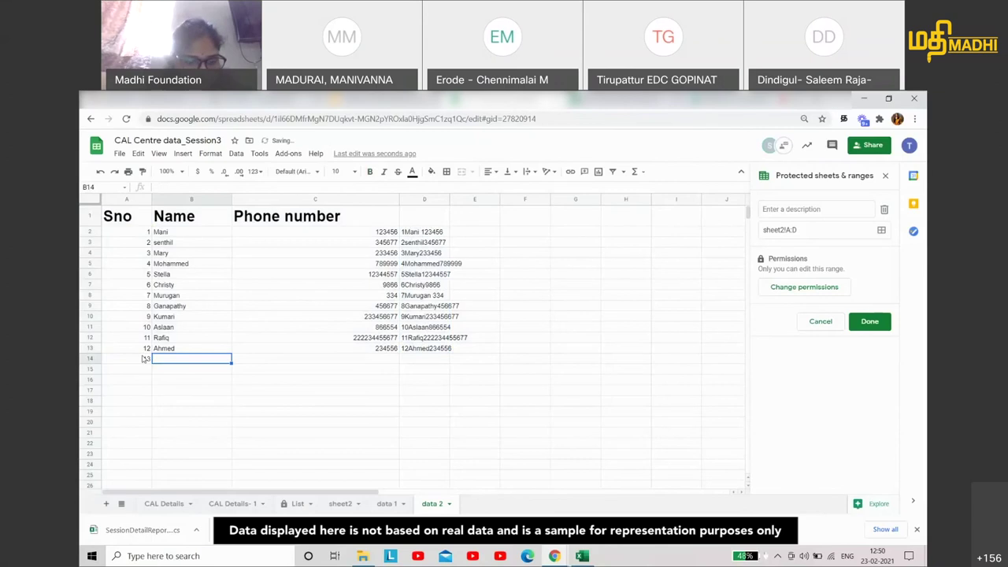
pyautogui.write('Ahmed')
pyautogui.press('Tab')
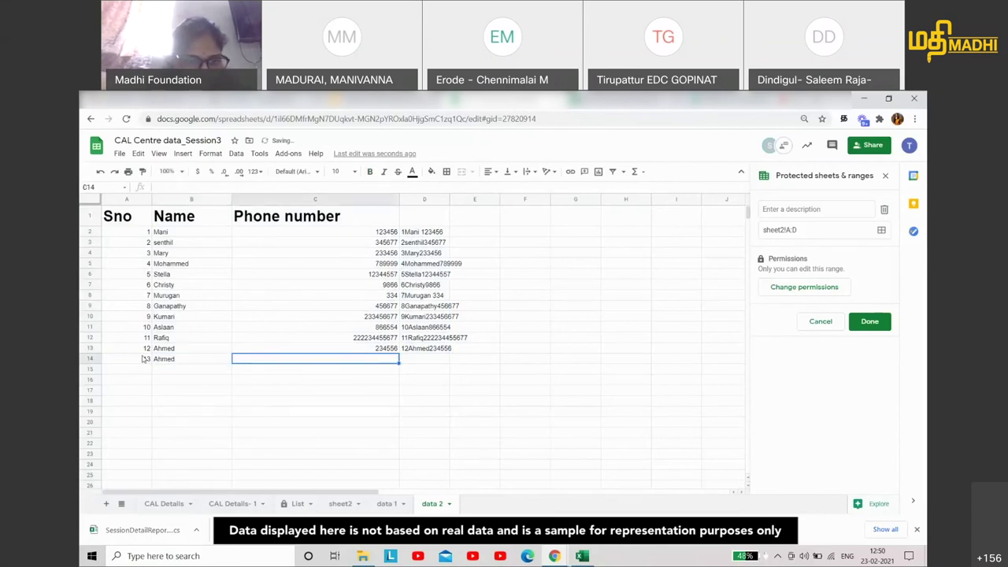
pyautogui.click(387, 348)
pyautogui.hotkey('ctrl', 'c')
pyautogui.click(390, 362)
pyautogui.hotkey('ctrl', 'v')
# - Extend column D's join formula to row 14 and return to the Removing Duplicates slide
pyautogui.click(448, 350)
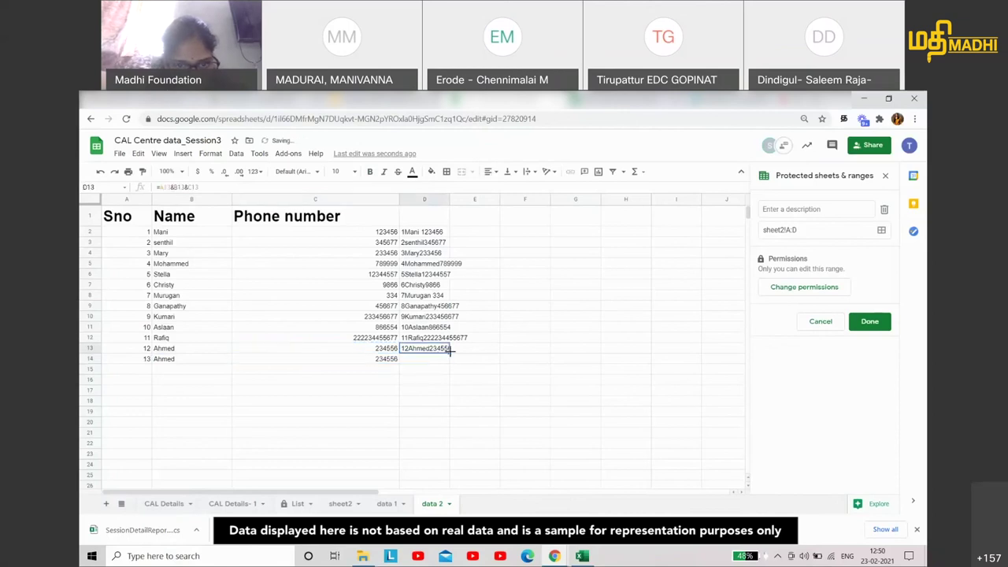
pyautogui.moveTo(447, 352); pyautogui.dragTo(443, 362)
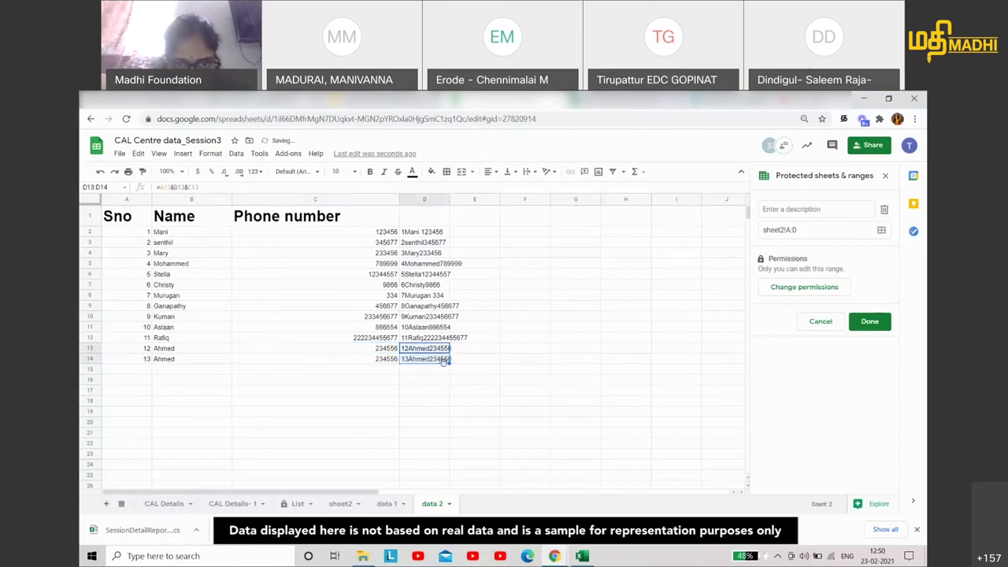
pyautogui.click(432, 361)
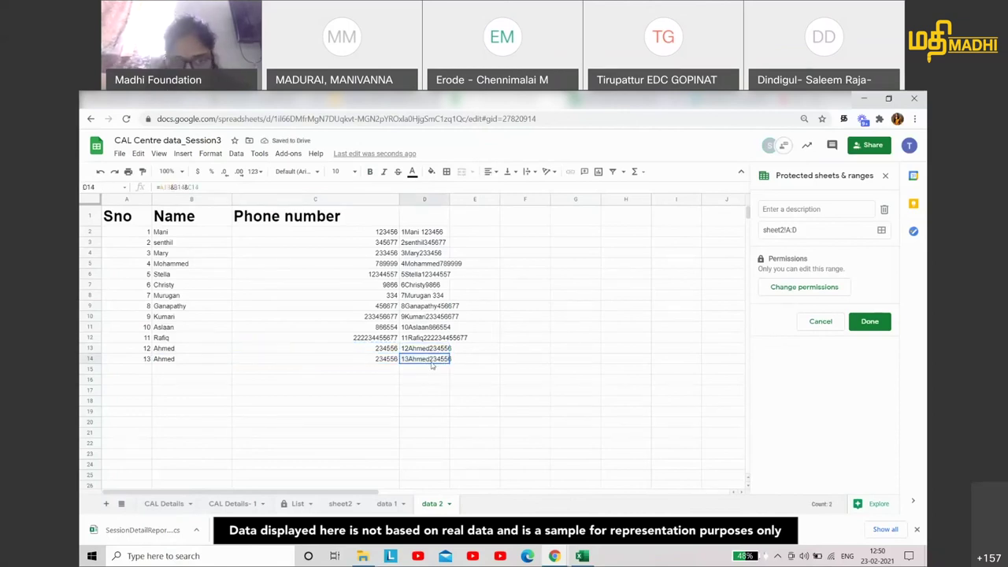
pyautogui.moveTo(408, 351); pyautogui.dragTo(409, 360)
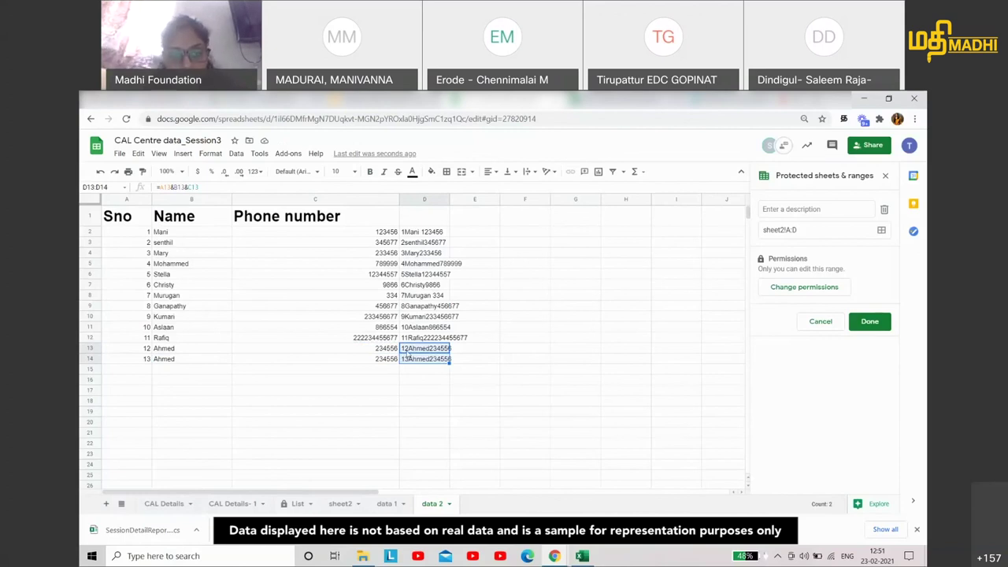
pyautogui.click(92, 200)
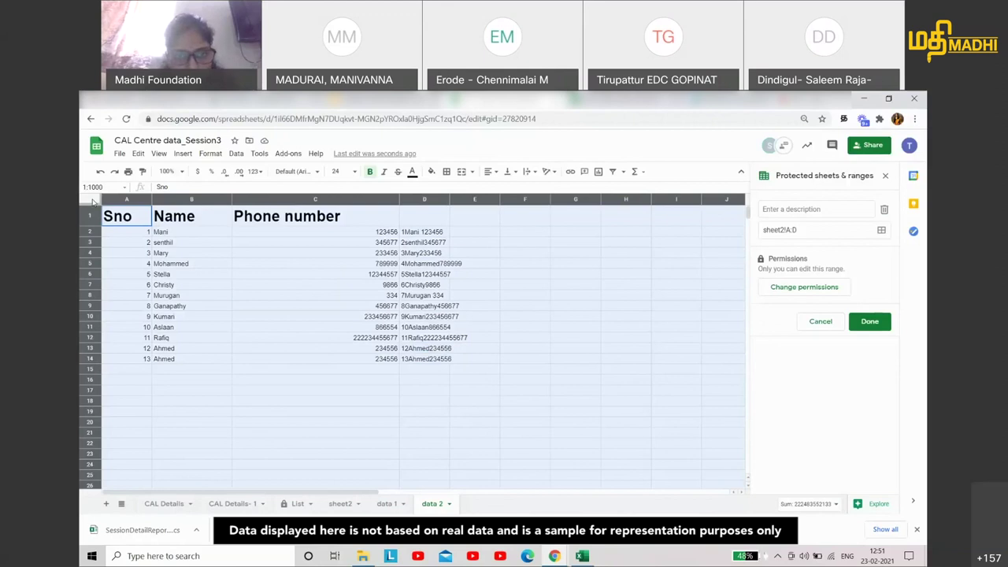
pyautogui.click(312, 100)
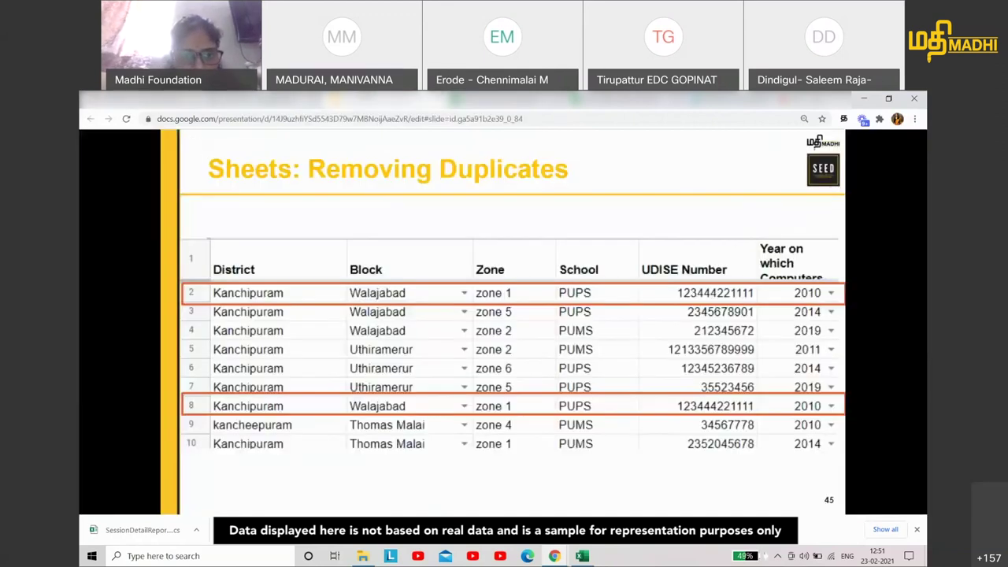